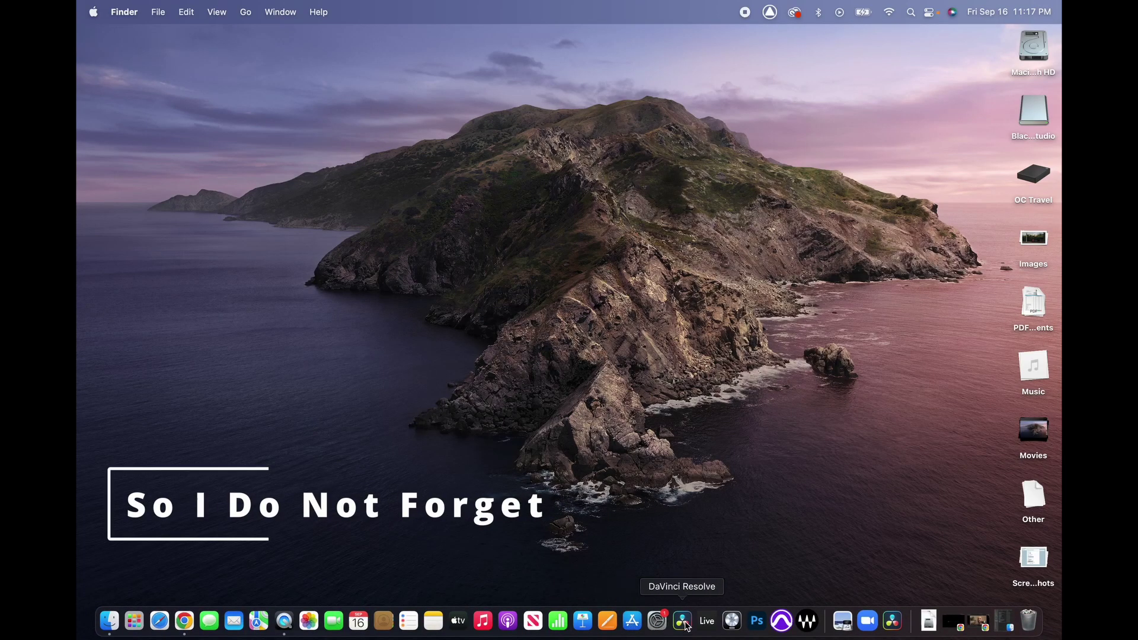
Launch DaVinci Resolve 17 and show the Local Database library's four projects.
left_click(685, 623)
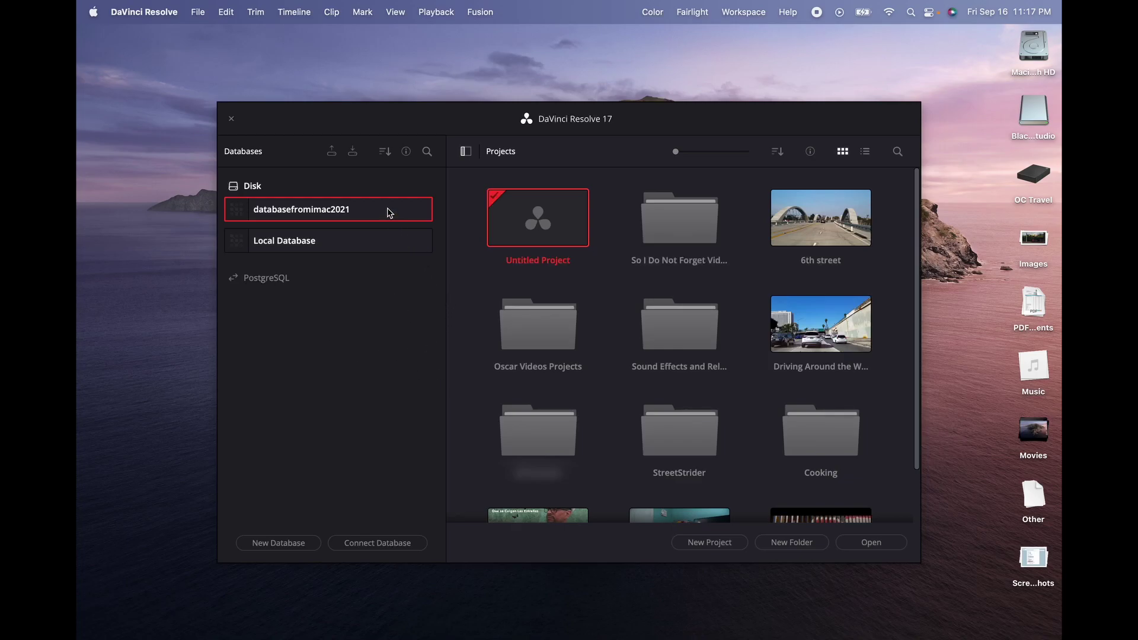
left_click(349, 240)
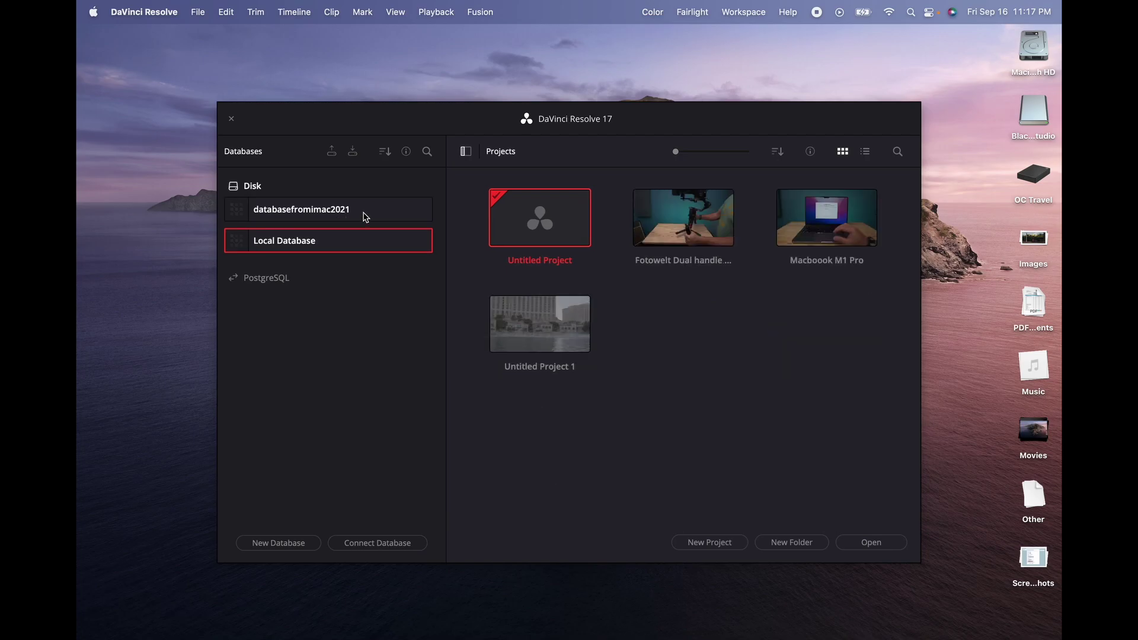
Back up databasefromimac2021 into a new 'Database' folder on OC Travel and dismiss the confirmation.
left_click(365, 217)
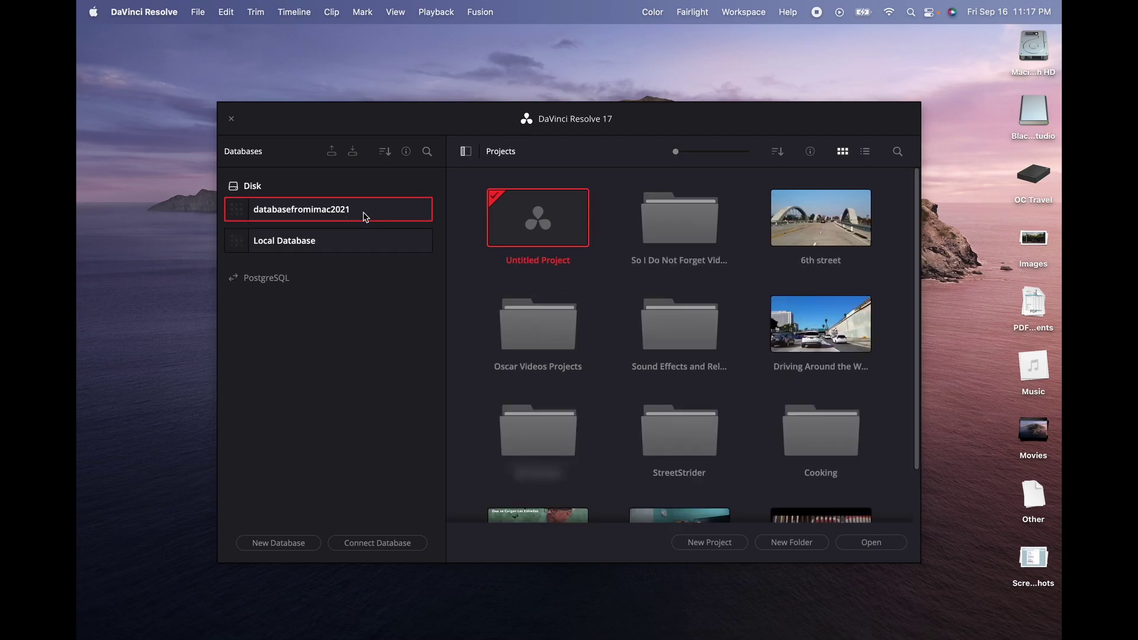
left_click(333, 154)
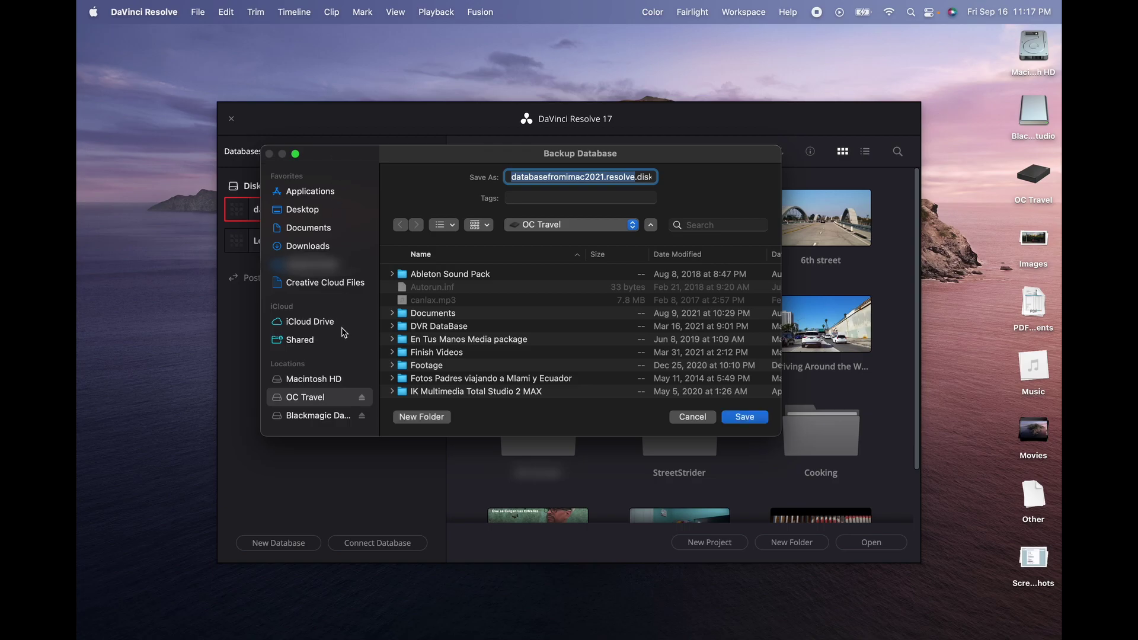
scroll(351, 385, "down", 3)
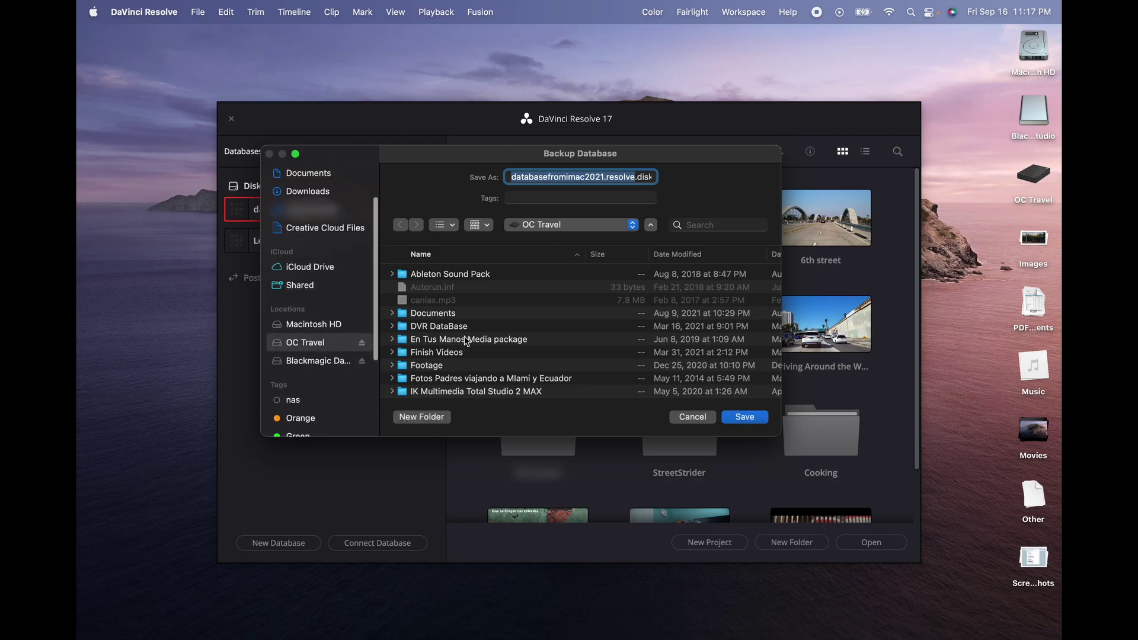
left_click(430, 419)
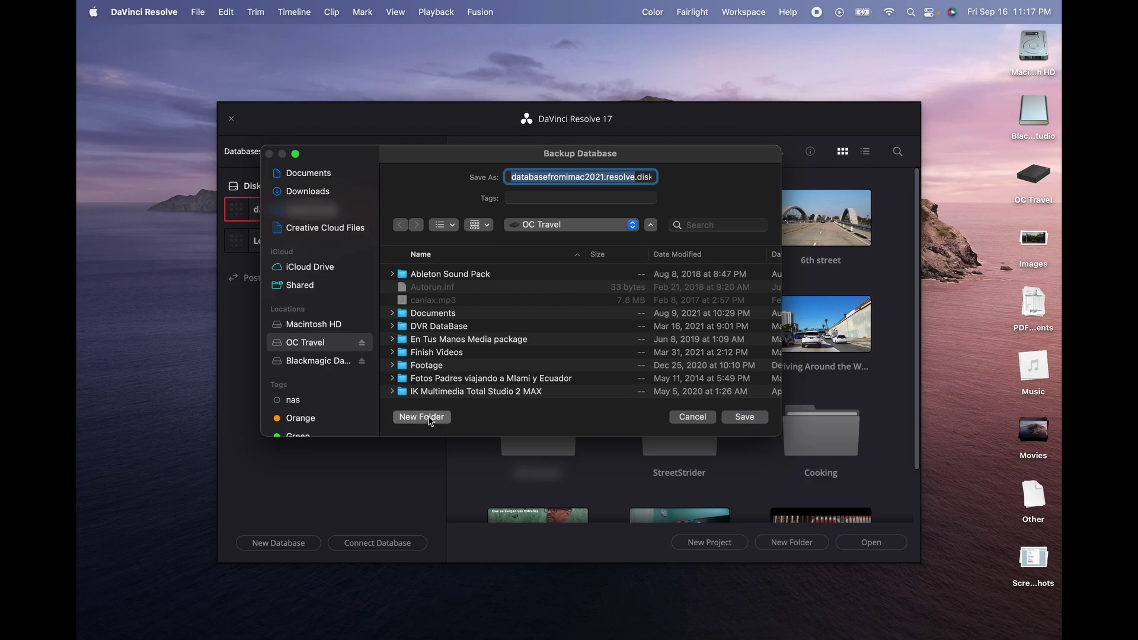
type("Dat")
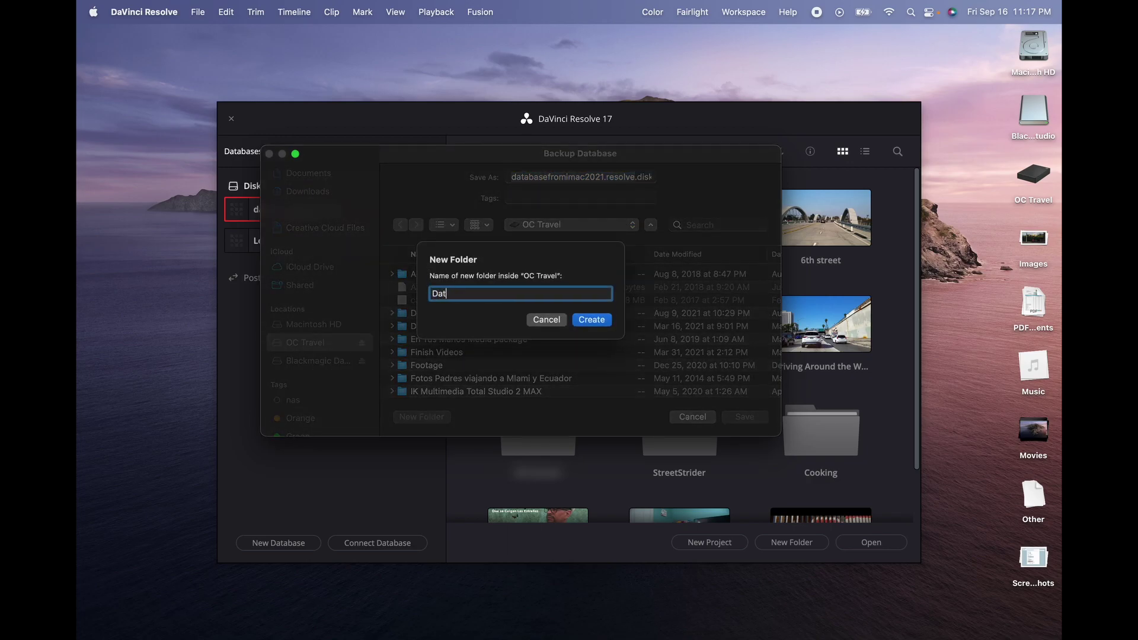
type("abase")
left_click(599, 321)
left_click(745, 416)
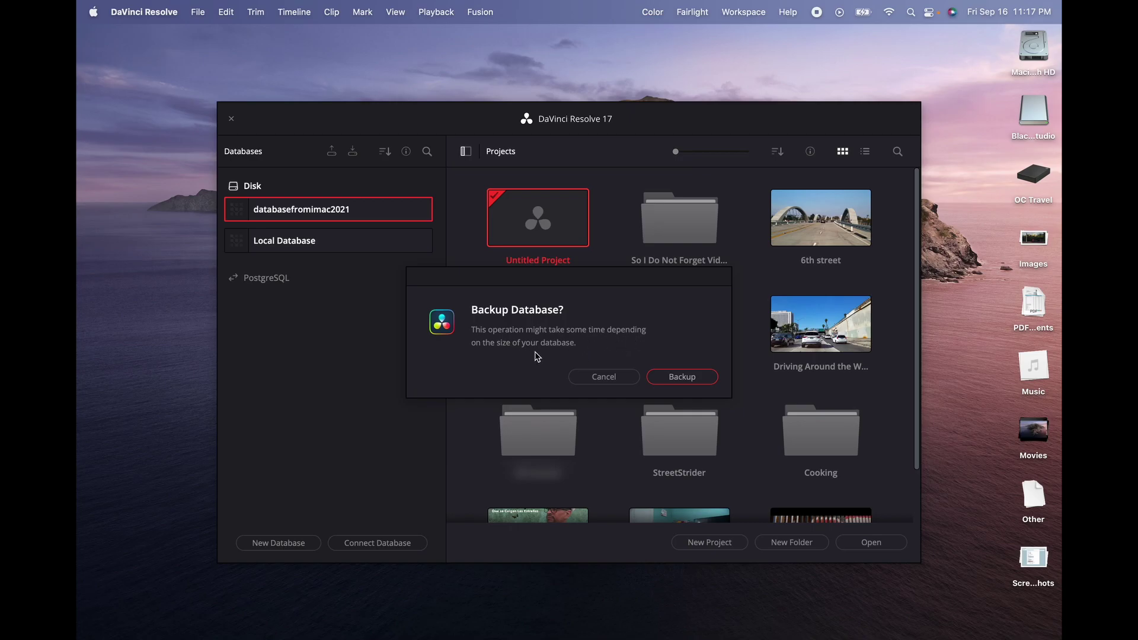
left_click(690, 382)
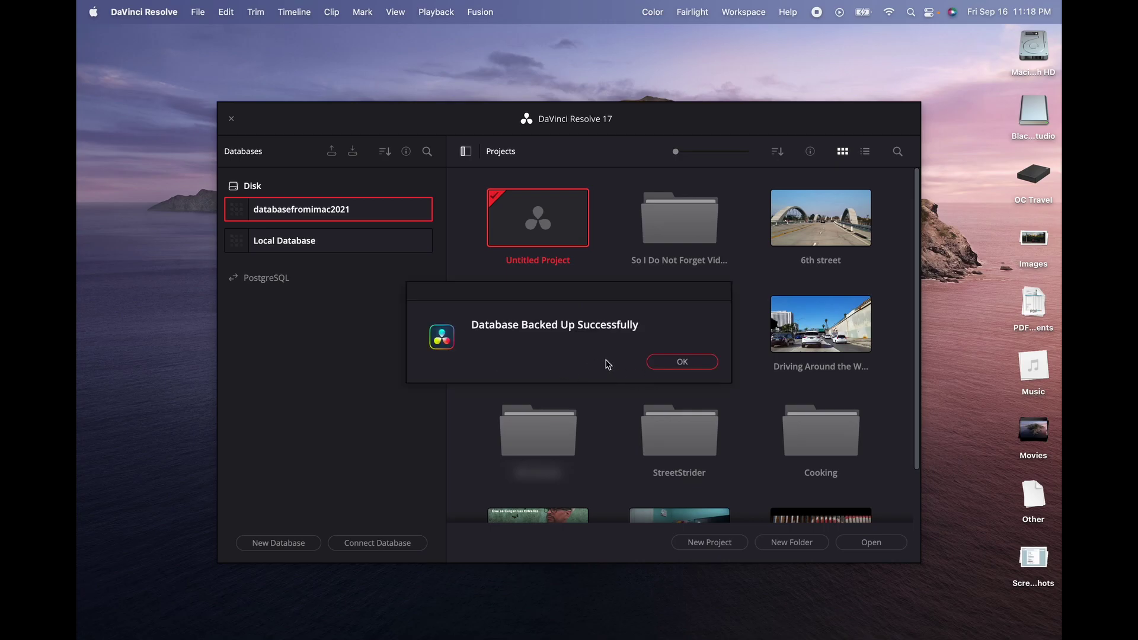
left_click(693, 367)
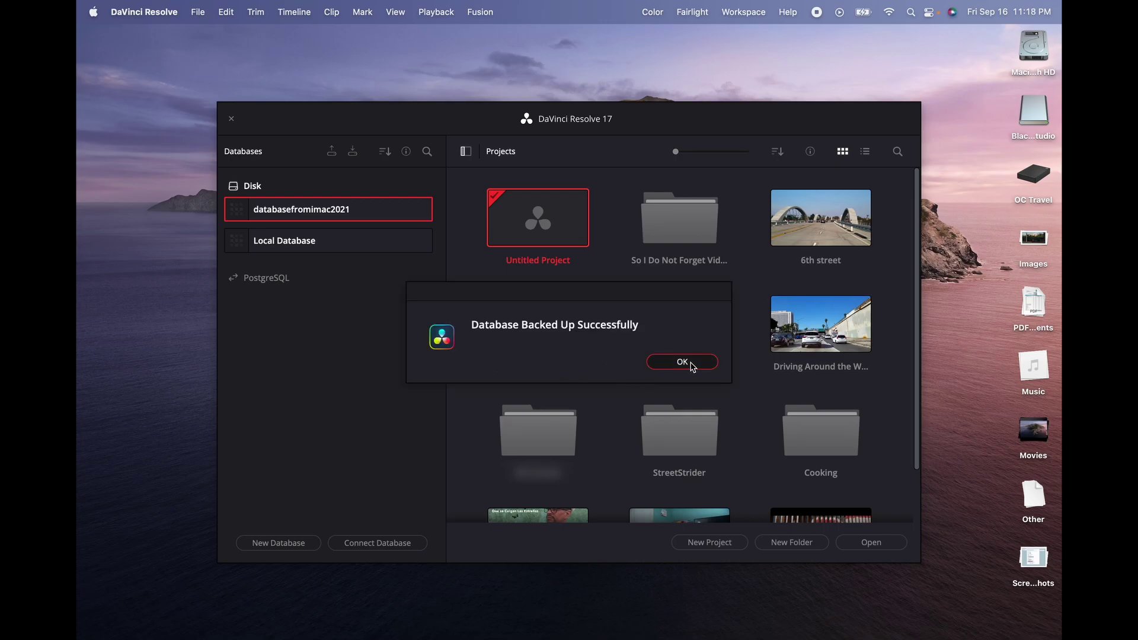
Back up Local Database as Local Database.resolve.diskdb into the same Database folder.
left_click(389, 241)
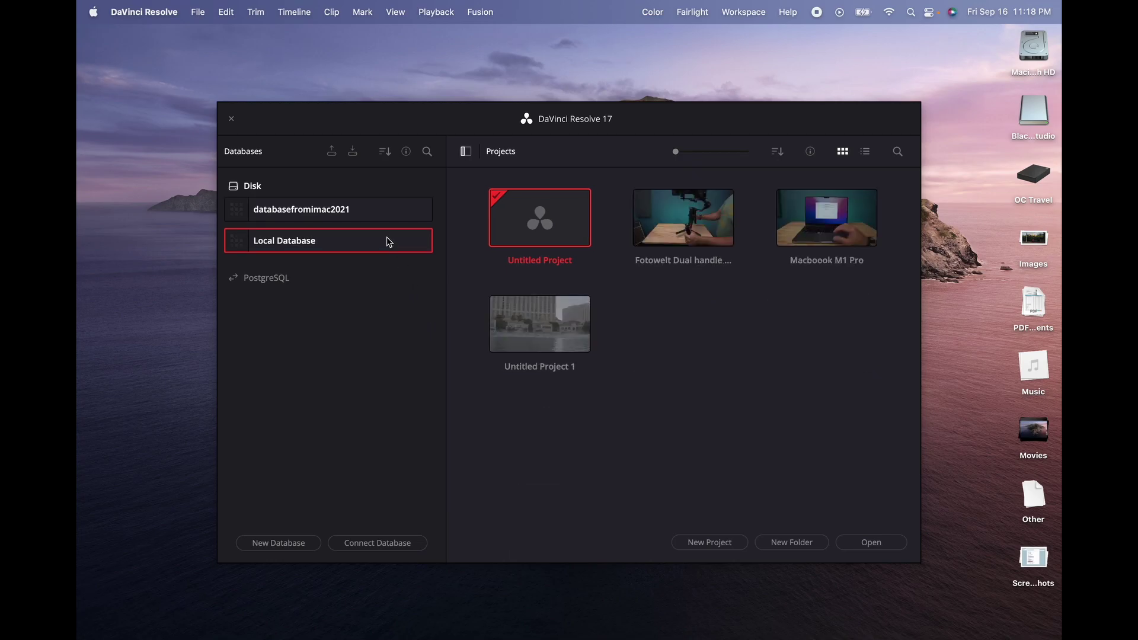
left_click(332, 152)
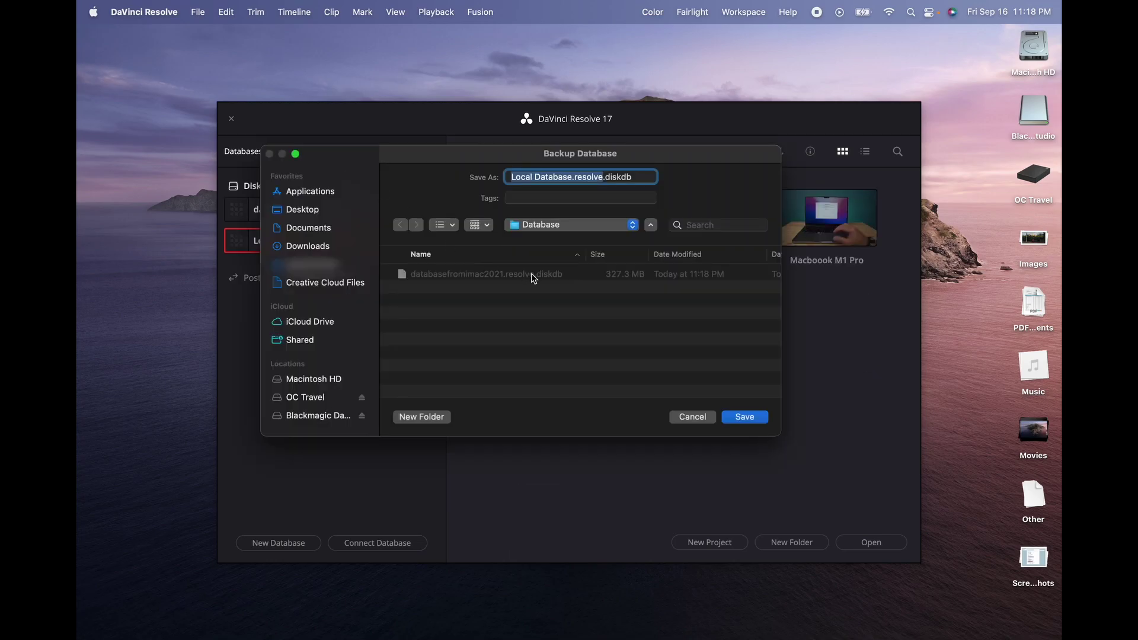
left_click(602, 176)
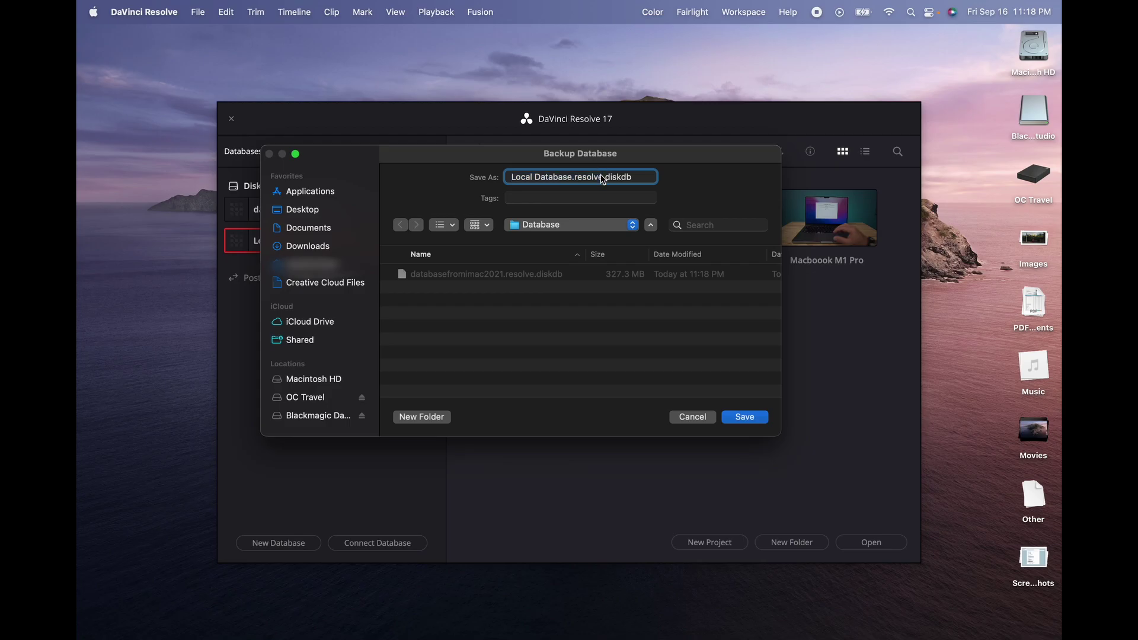
left_click(745, 417)
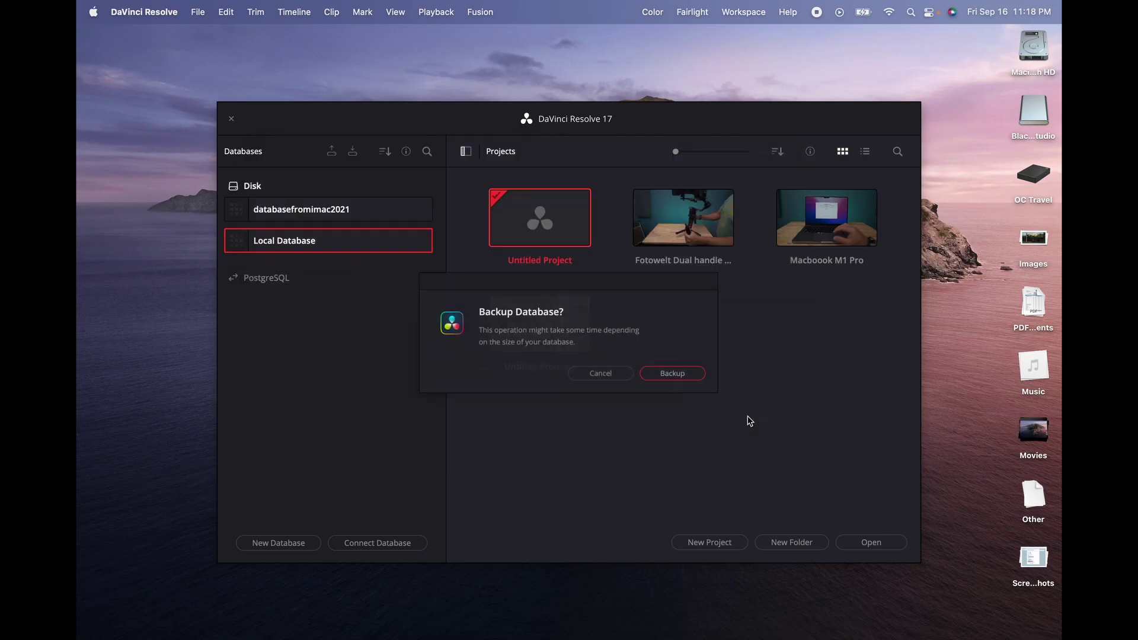
left_click(682, 377)
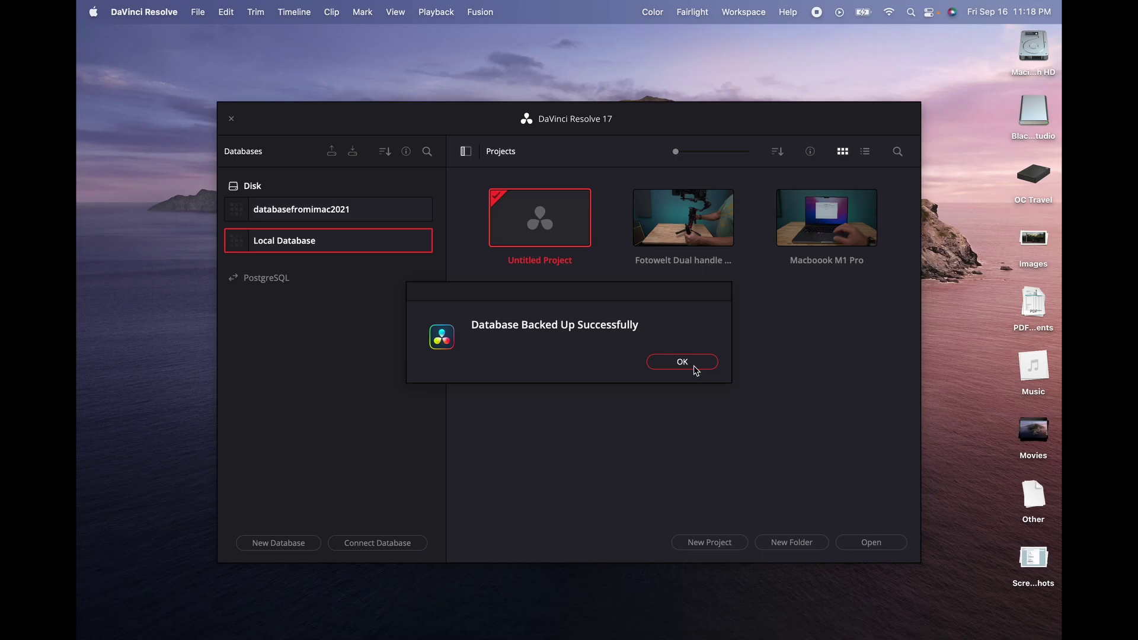
left_click(683, 362)
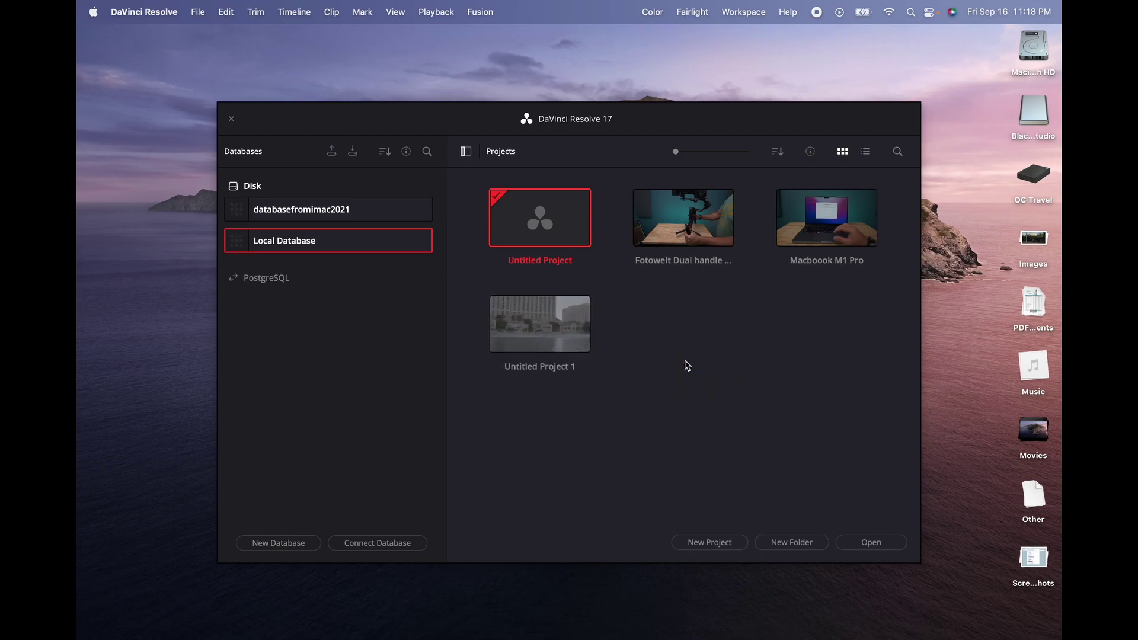
Quit Resolve 17 and select Install Resolve 18.0.3.pkg on the Resolve 18 disk.
key("super+q")
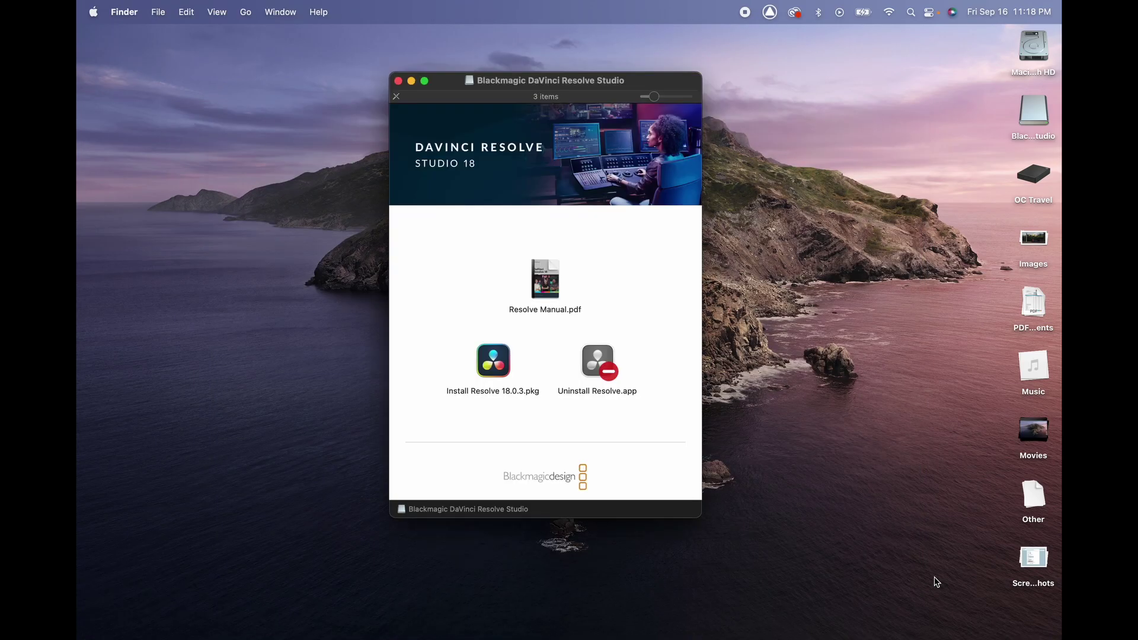
left_click(500, 364)
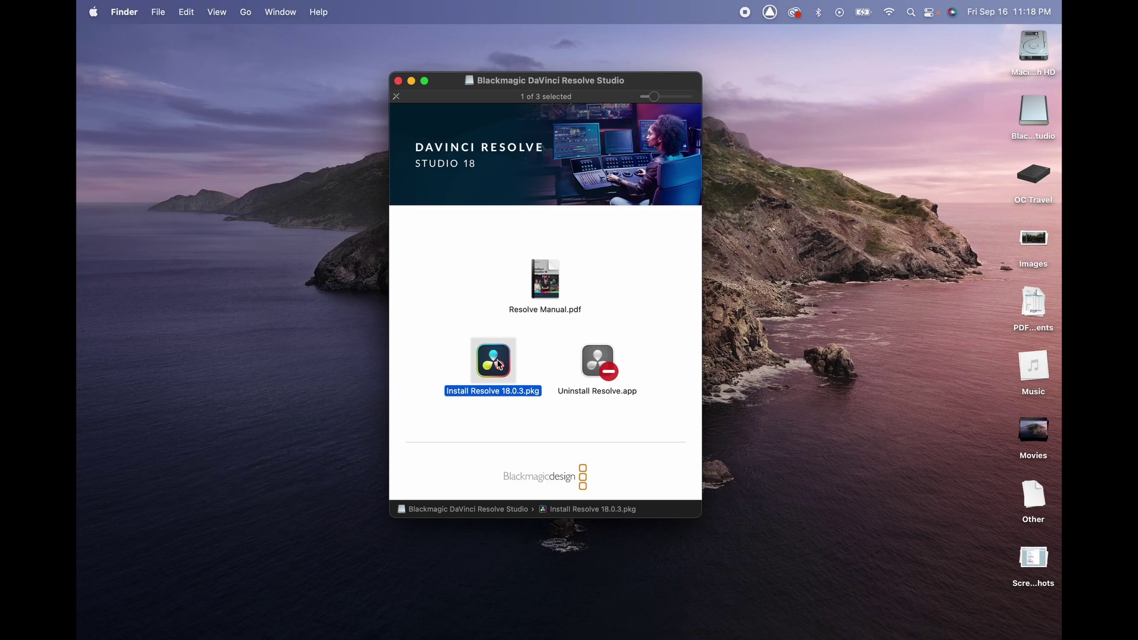
Run the Resolve 18.0.3 installer, accept the licence, and do a standard install on Macintosh HD.
double_click(500, 363)
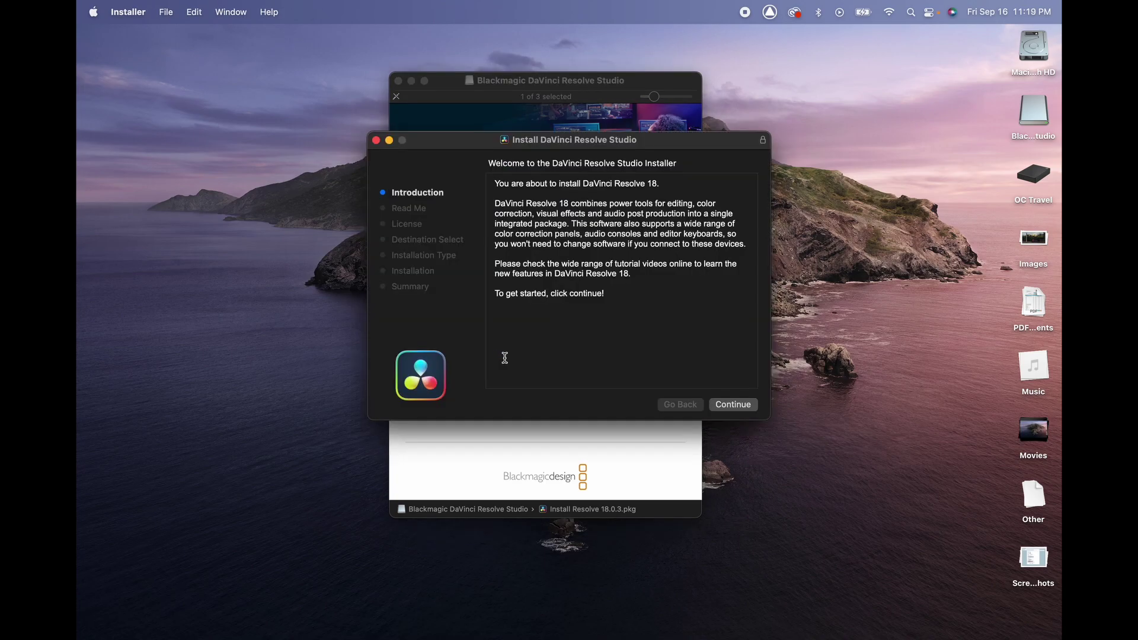
left_click(735, 407)
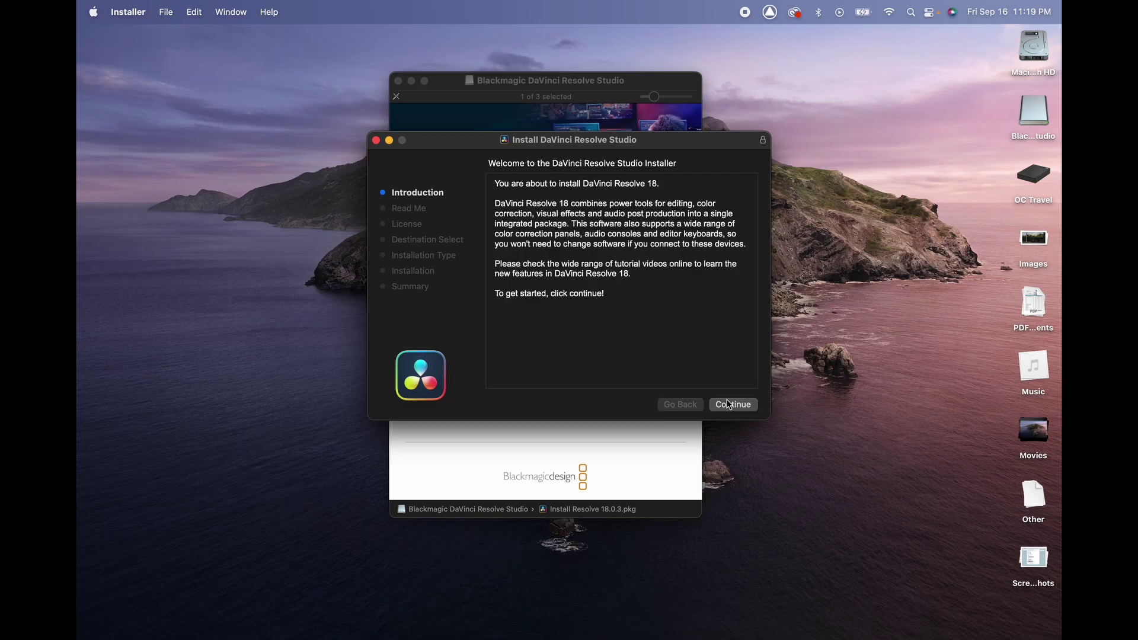
left_click(736, 405)
left_click(735, 405)
left_click(738, 407)
left_click(705, 313)
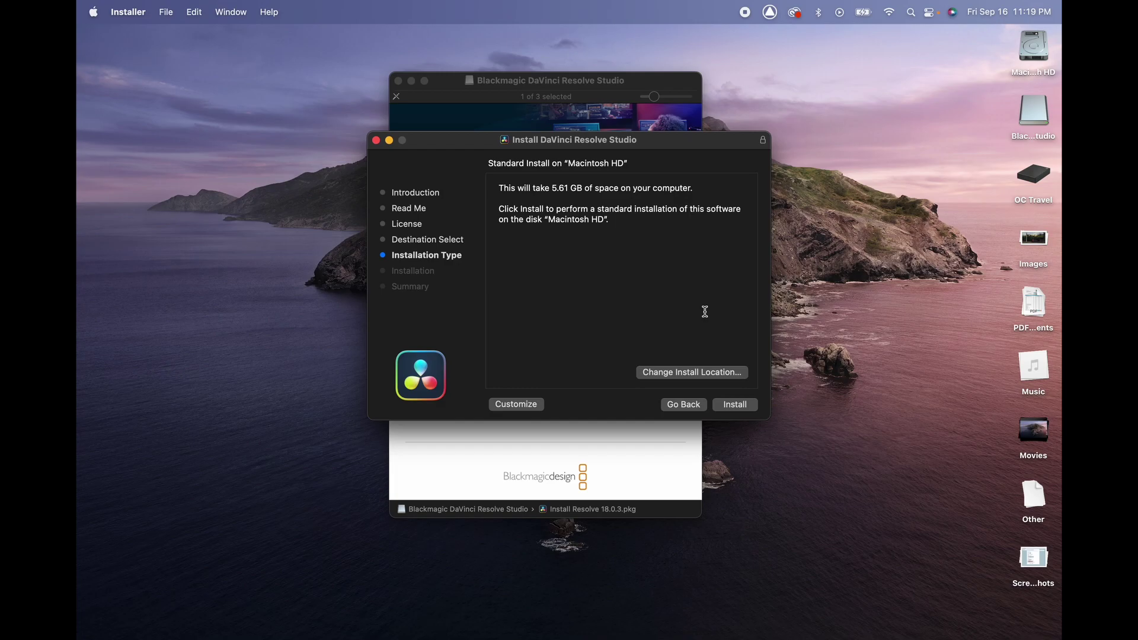
key("Return")
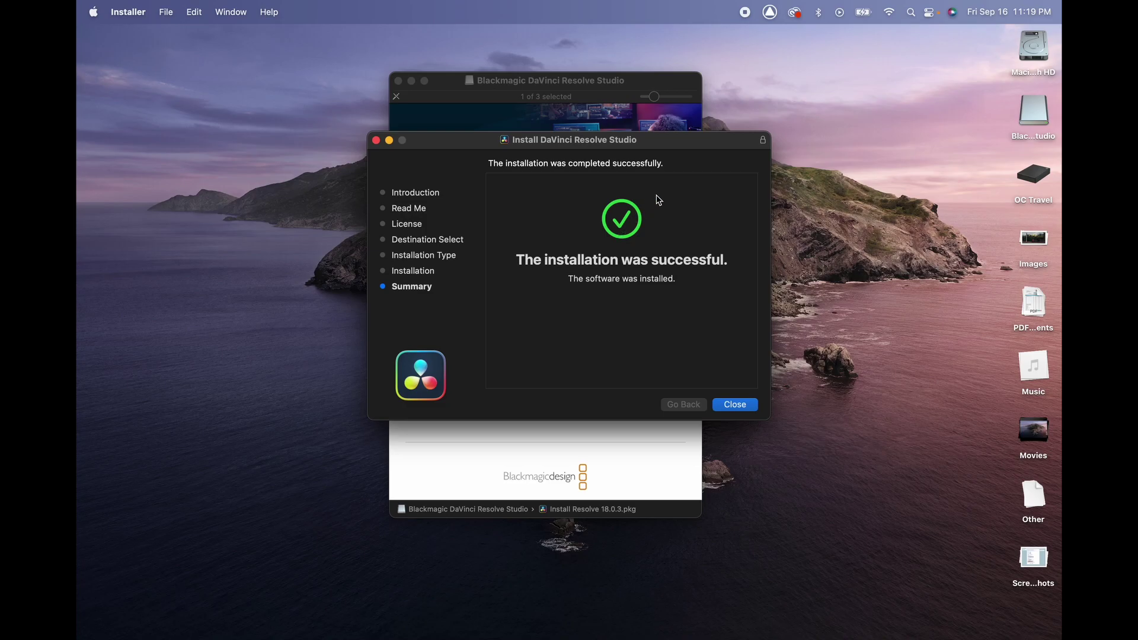
Close the finished installer, keep the installer package, and close the disk window.
left_click(735, 405)
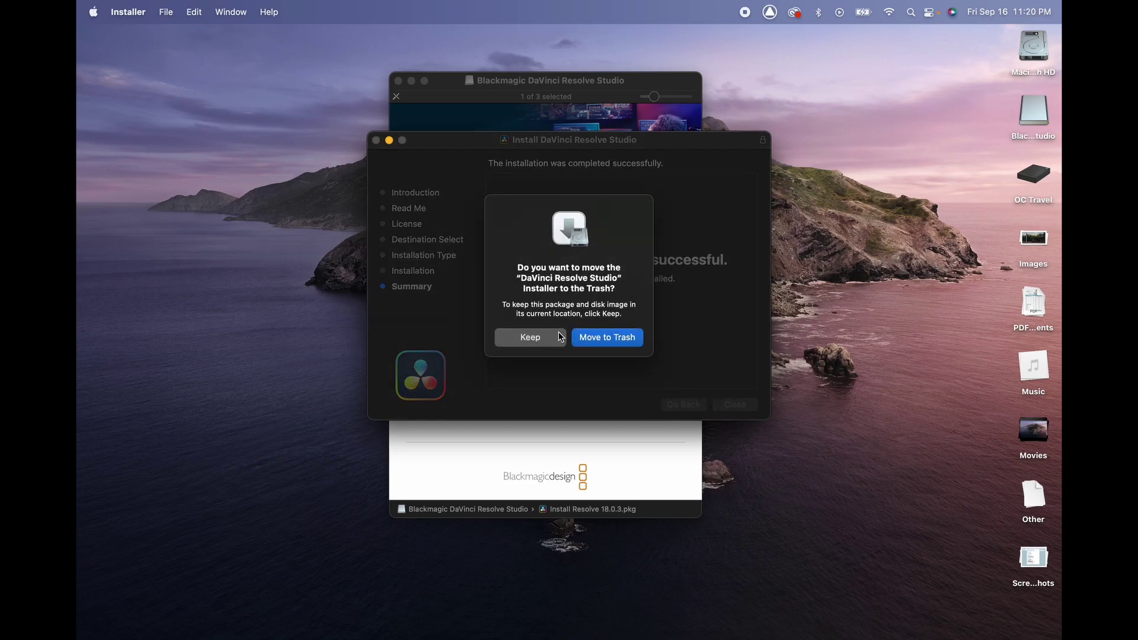
left_click(560, 336)
left_click(612, 275)
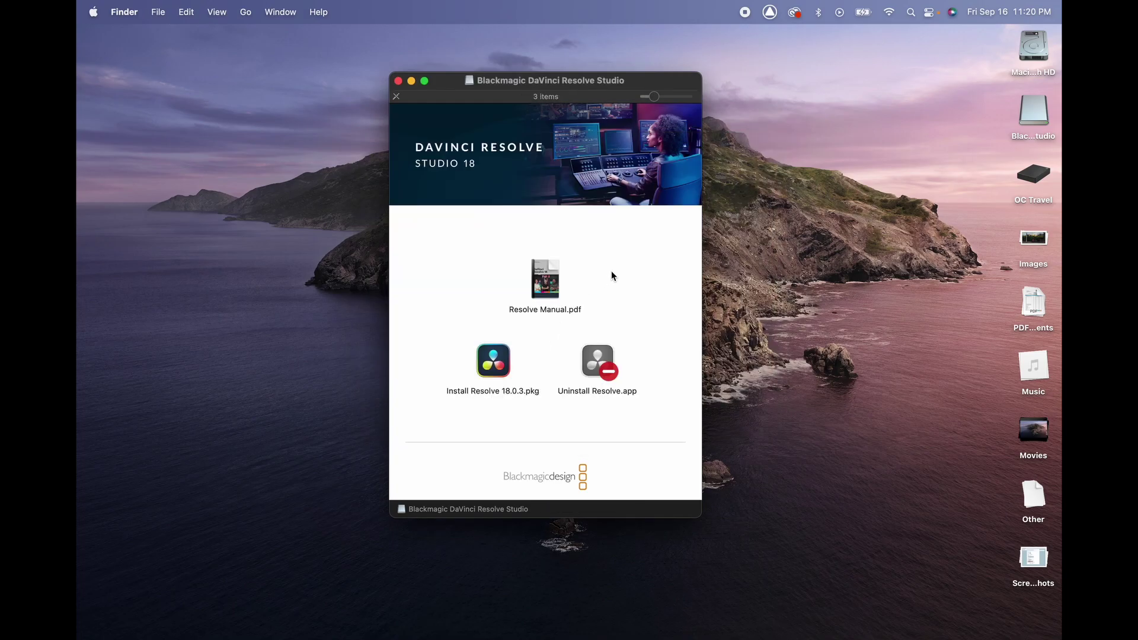
left_click(397, 80)
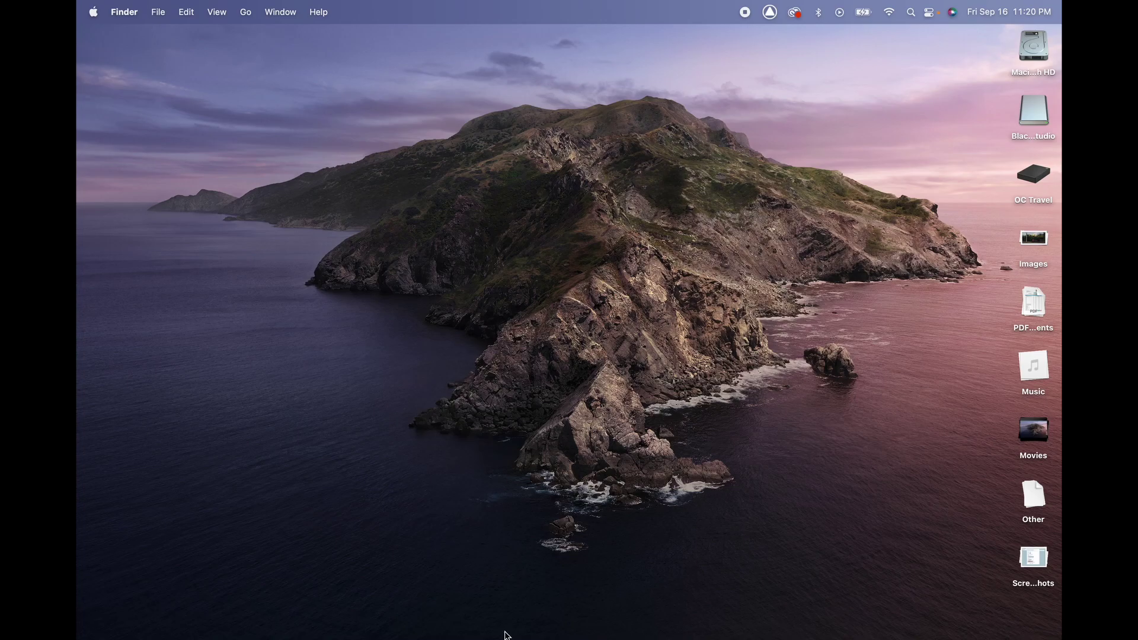
mouse_move(582, 622)
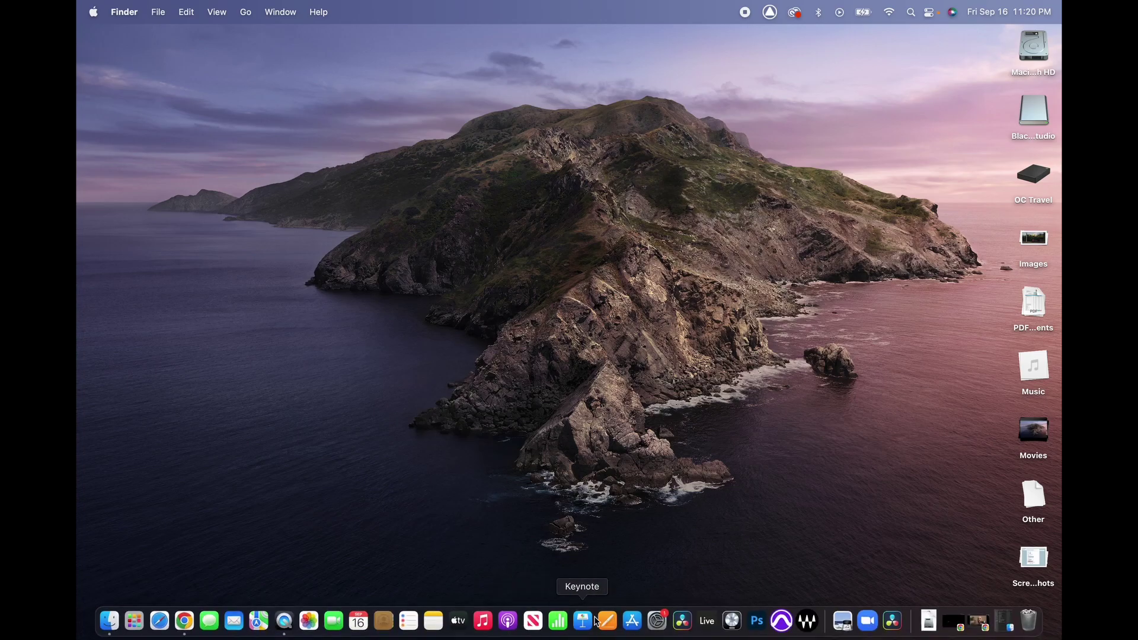
left_click(112, 621)
left_click(535, 118)
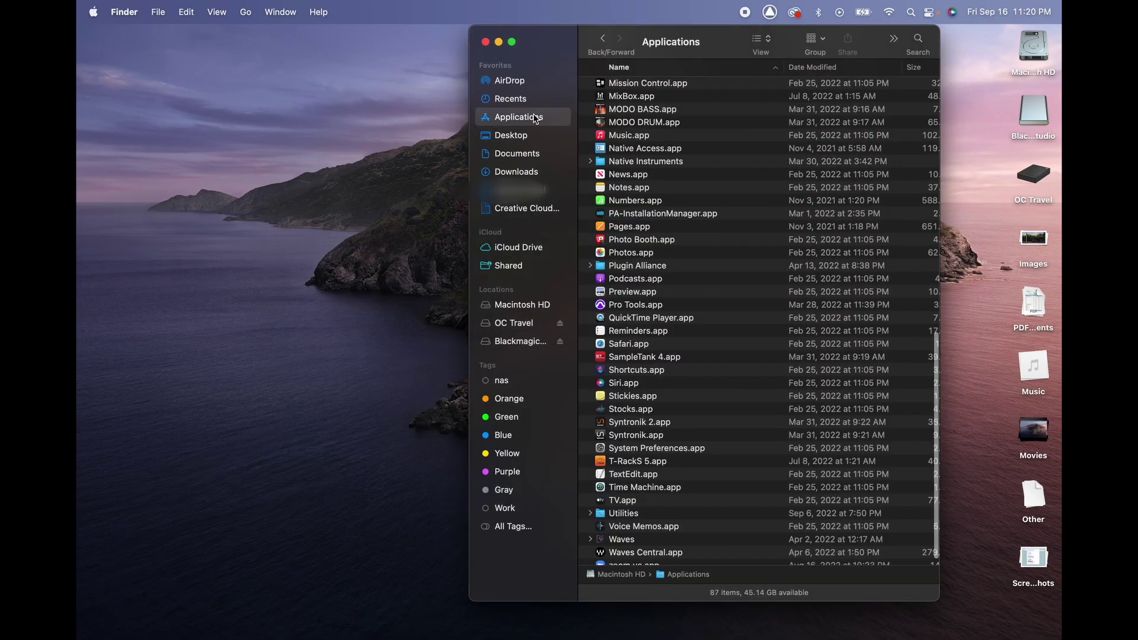
scroll(691, 318, "up", 15)
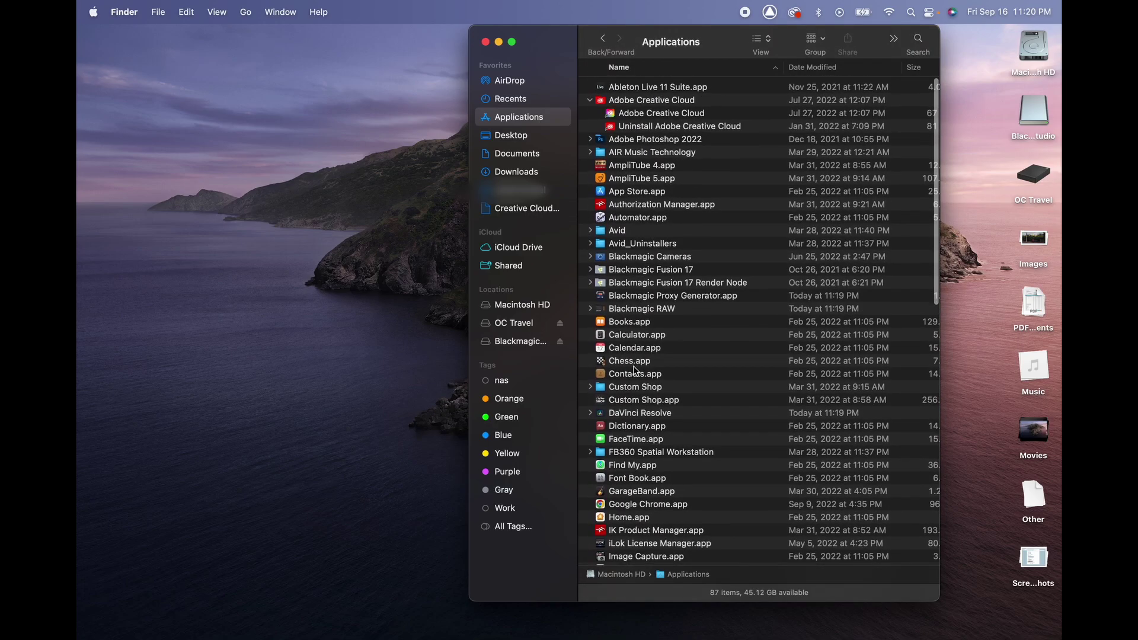
left_click(590, 413)
scroll(651, 423, "down", 2)
left_click(651, 421)
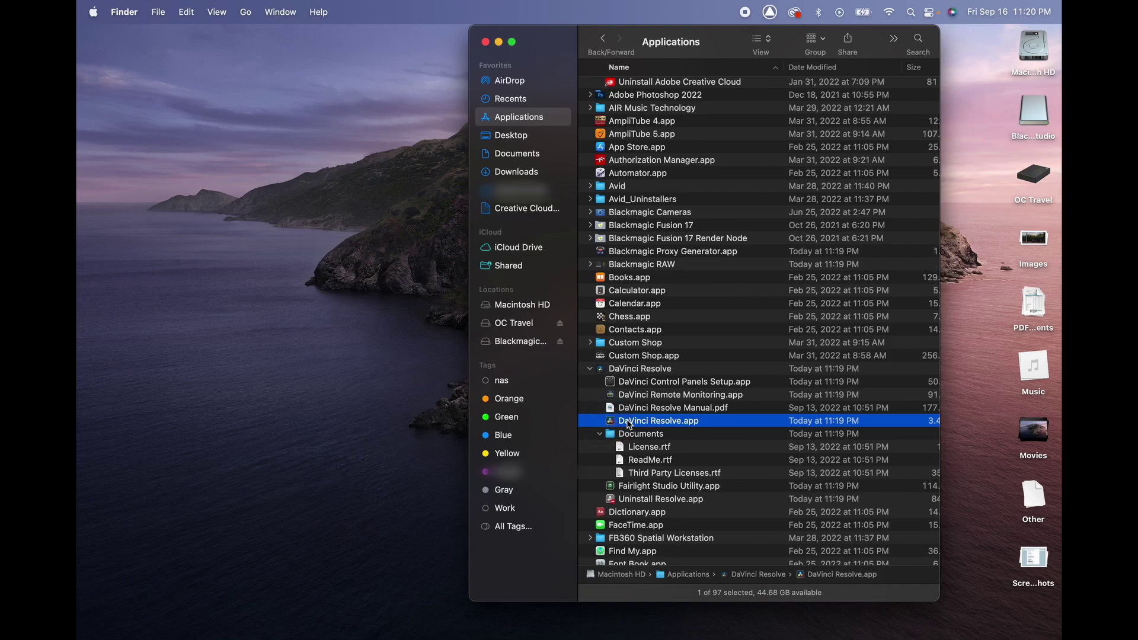
key("super+w")
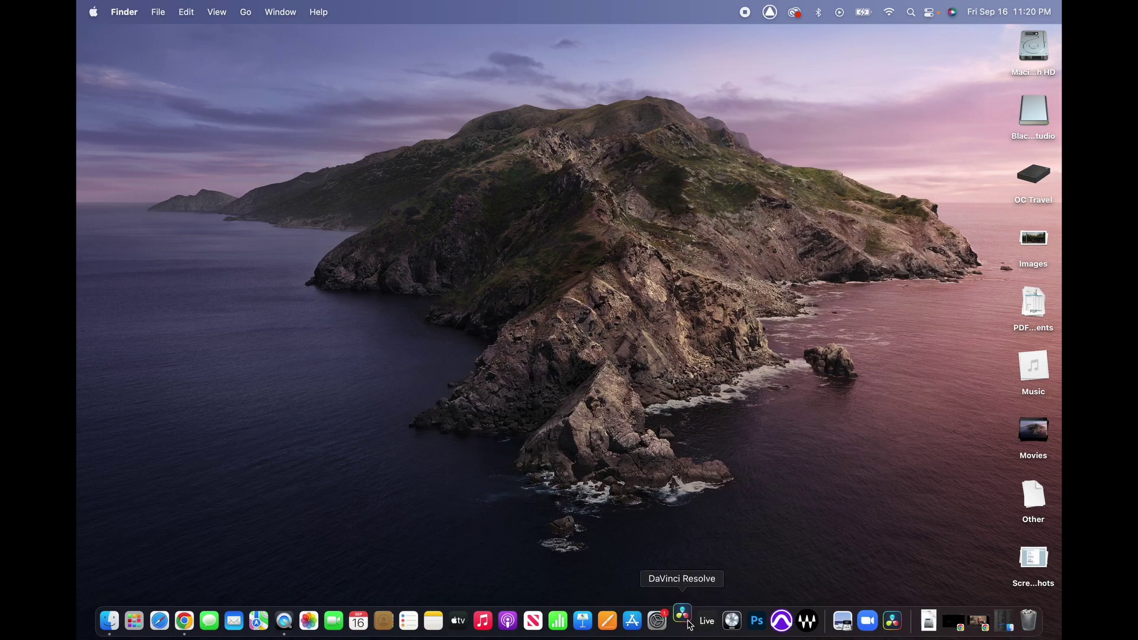
Launch Resolve 18, glance at Downloads in a Finder window, and continue past What's new.
left_click(687, 622)
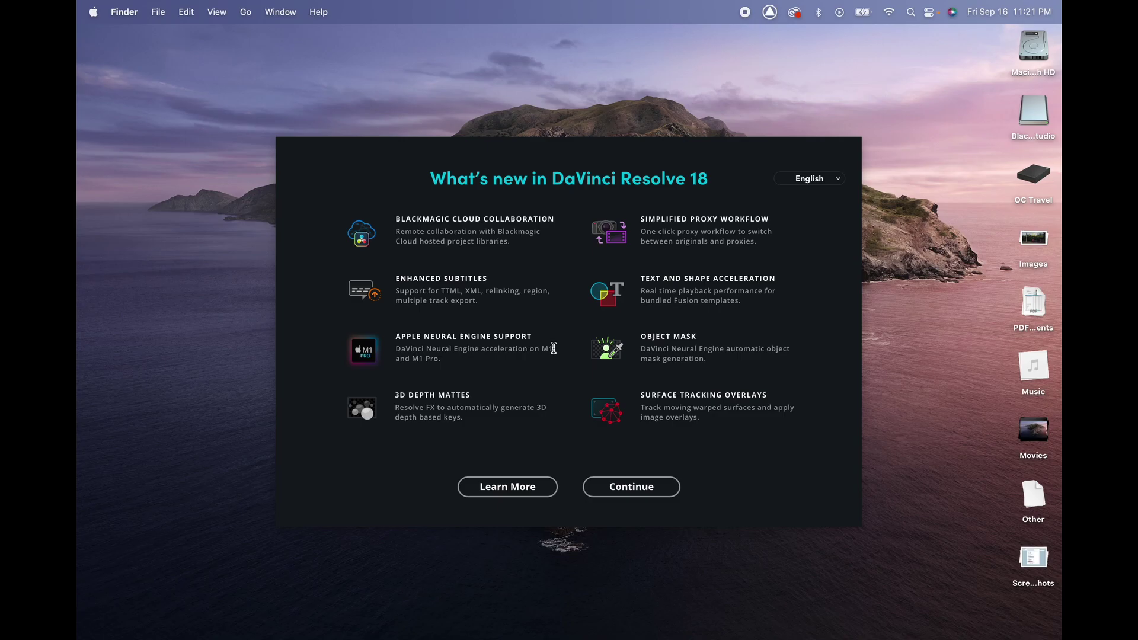
key("super+shift+a")
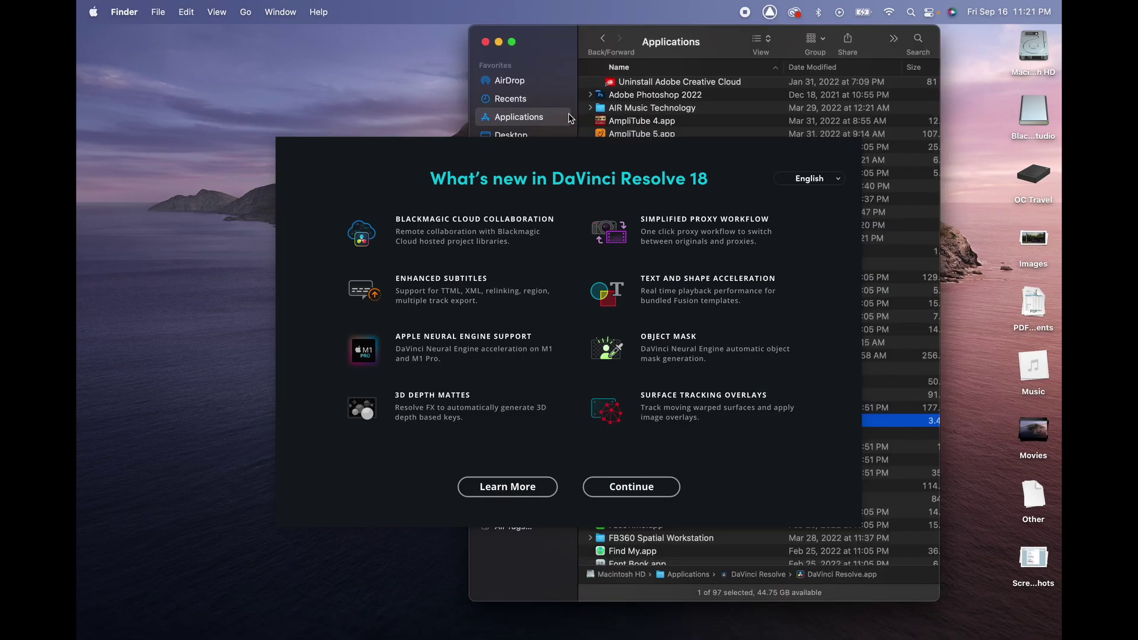
left_click(546, 100)
left_click_drag(557, 44, 804, 89)
left_click(917, 207)
left_click(792, 81)
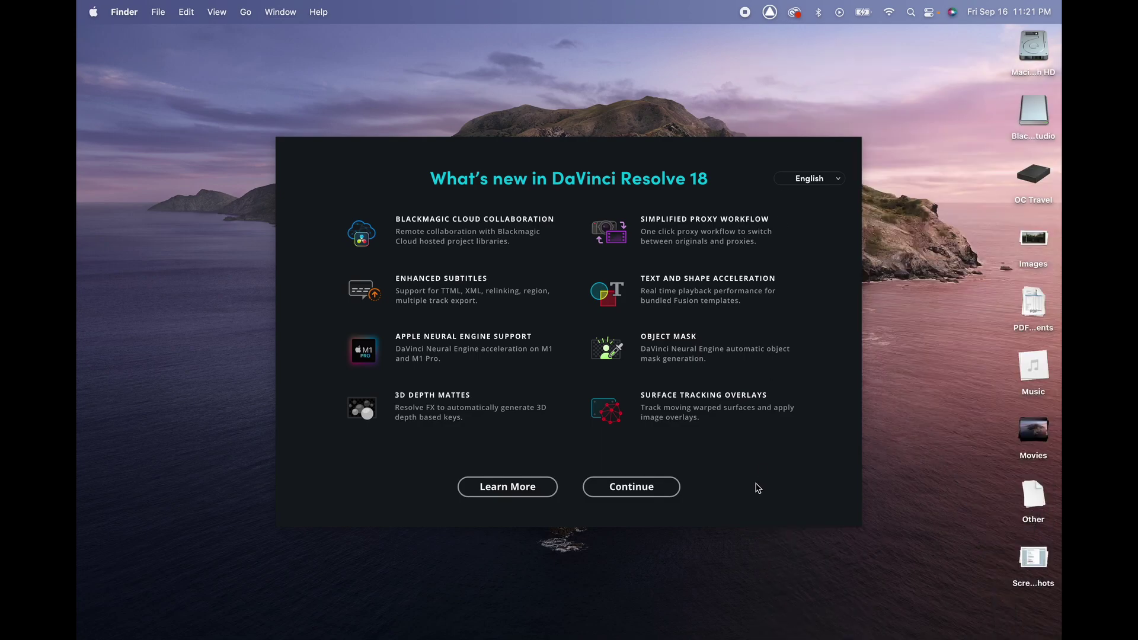
left_click(646, 493)
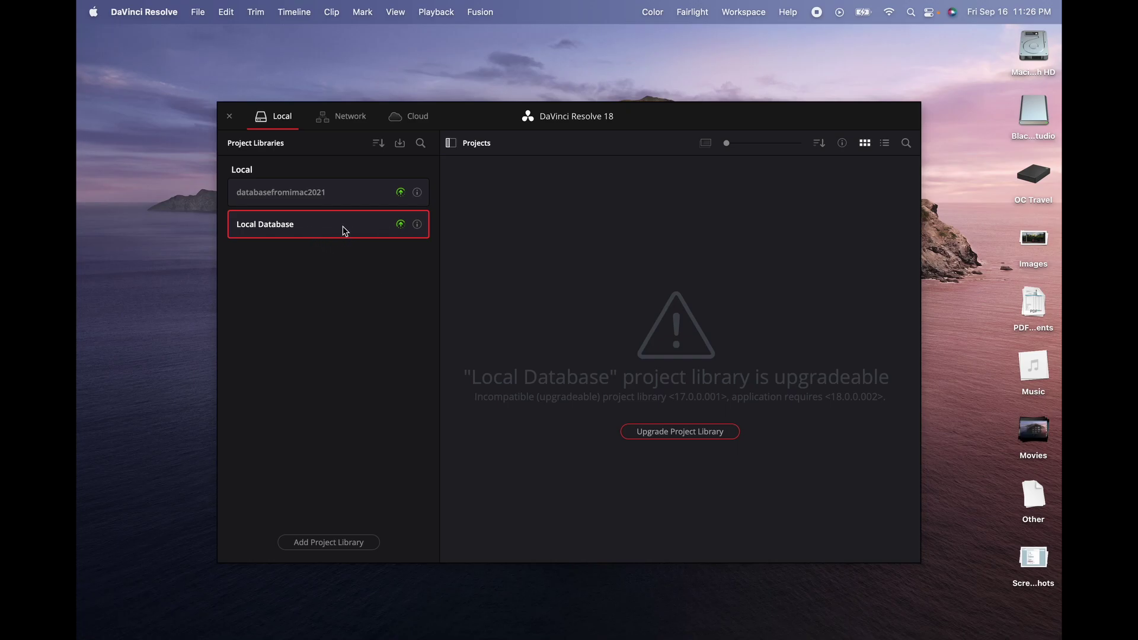
Upgrade the Local Database project library to version 18 and confirm the upgrade.
left_click(691, 435)
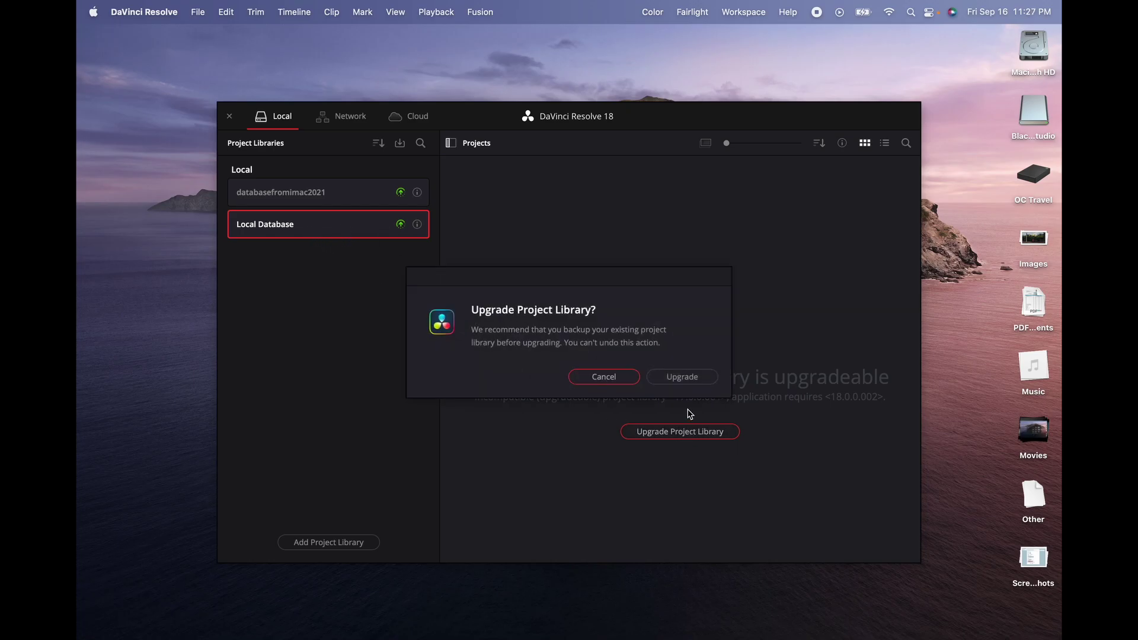
left_click(690, 381)
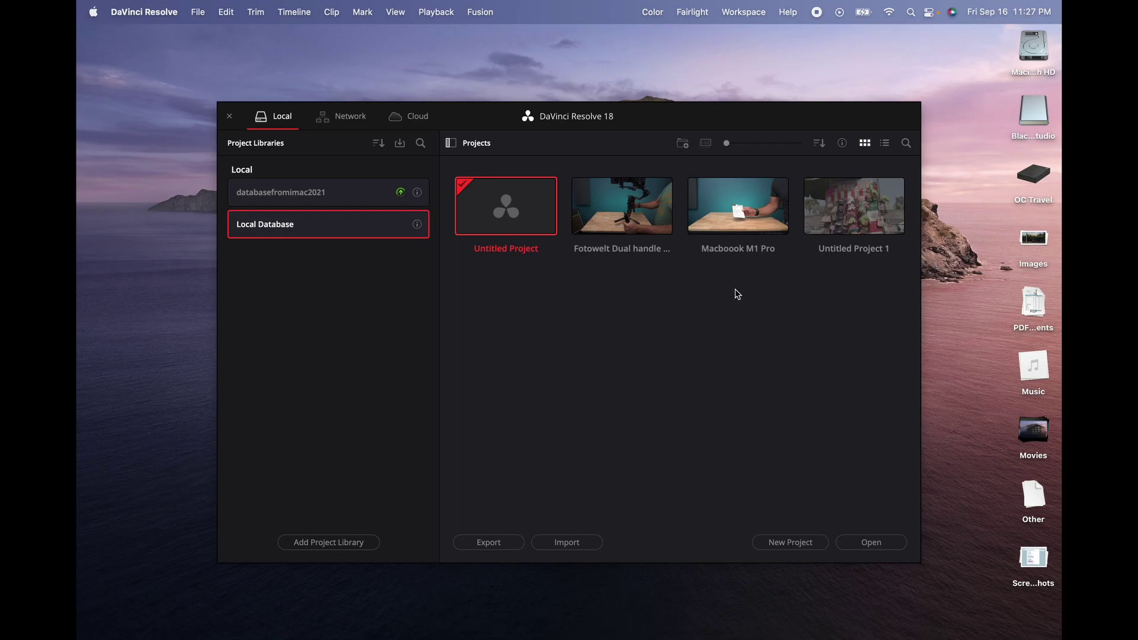
Select databasefromimac2021 and upgrade its project library to version 18.
left_click(349, 195)
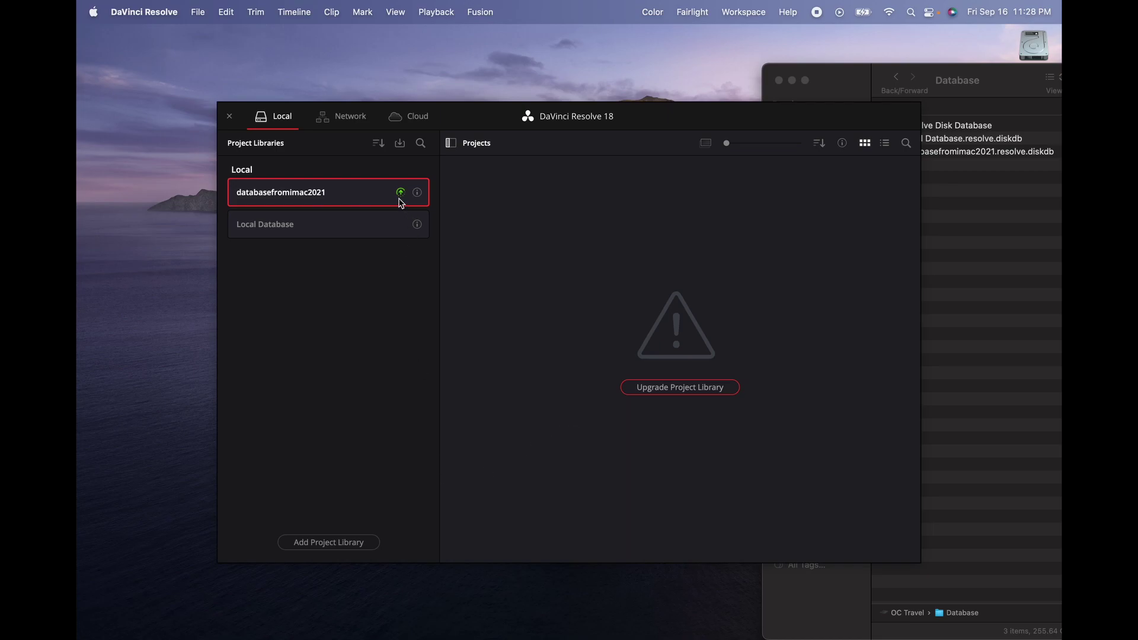
left_click(691, 388)
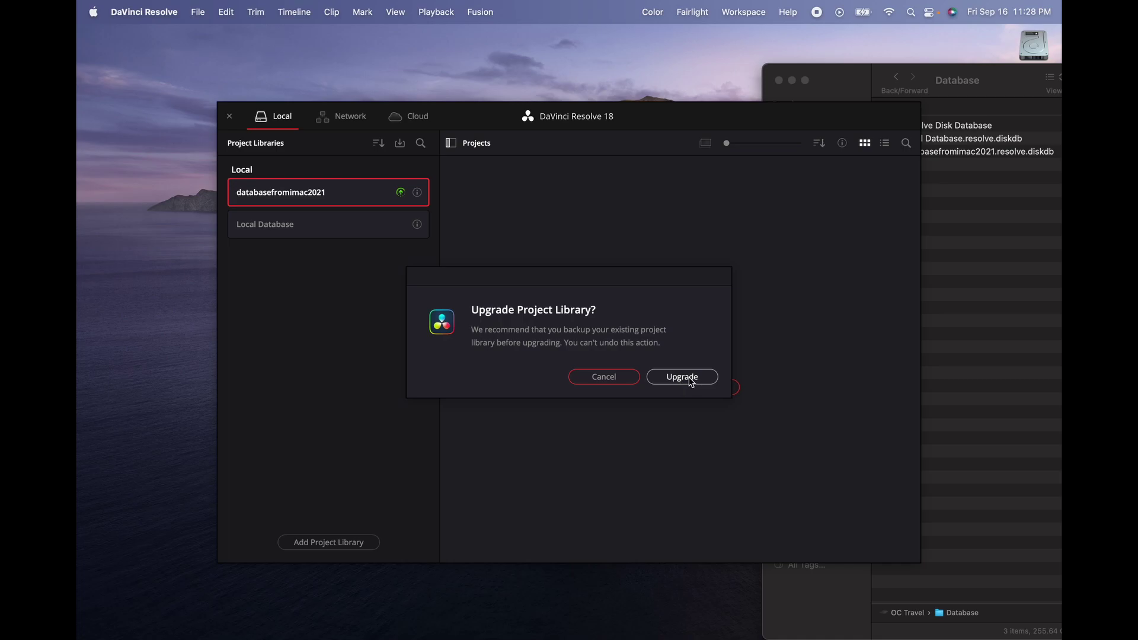
left_click(691, 378)
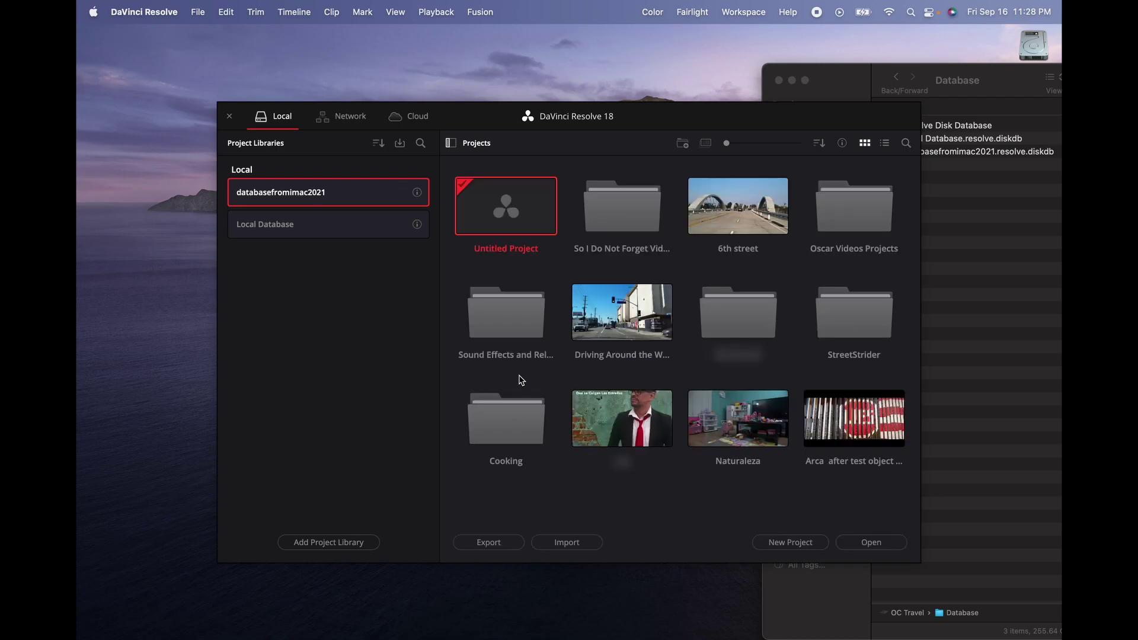
Open So I Do Not Forget Videos and scroll through projects like Universal phone holder and Downtown LA.
scroll(871, 424, "down", 2)
scroll(871, 425, "up", 2)
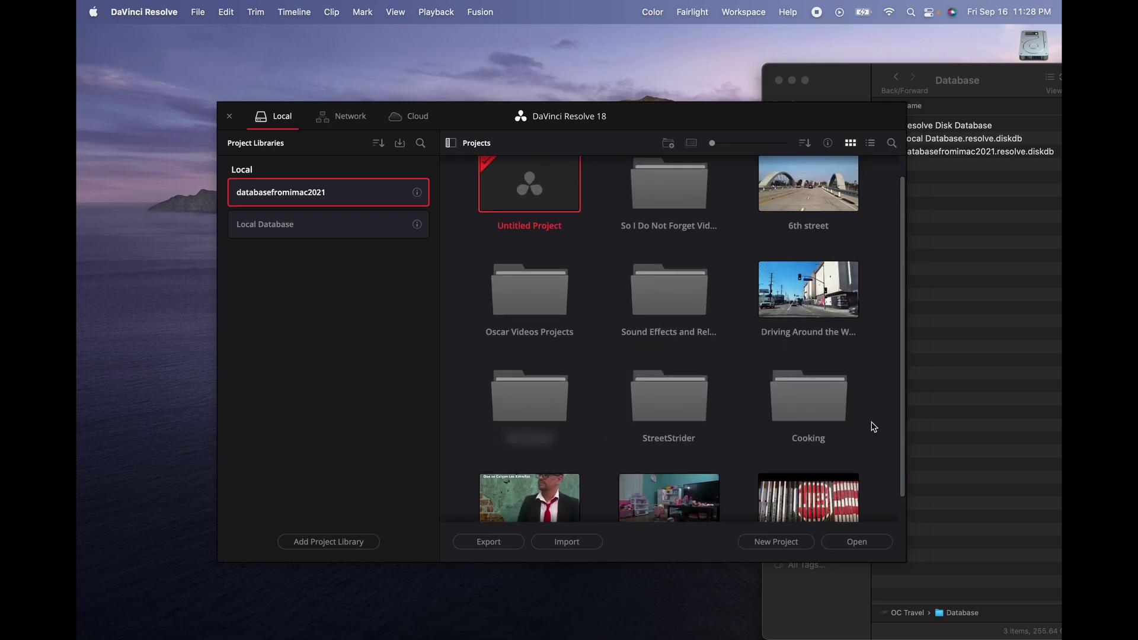
left_click(700, 230)
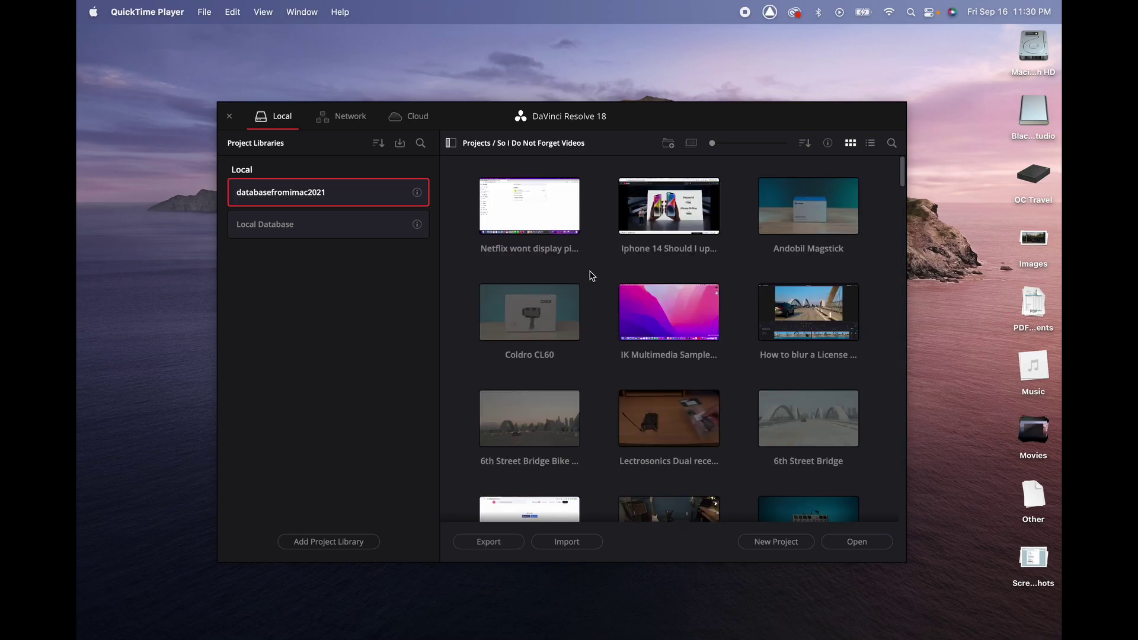
left_click(592, 274)
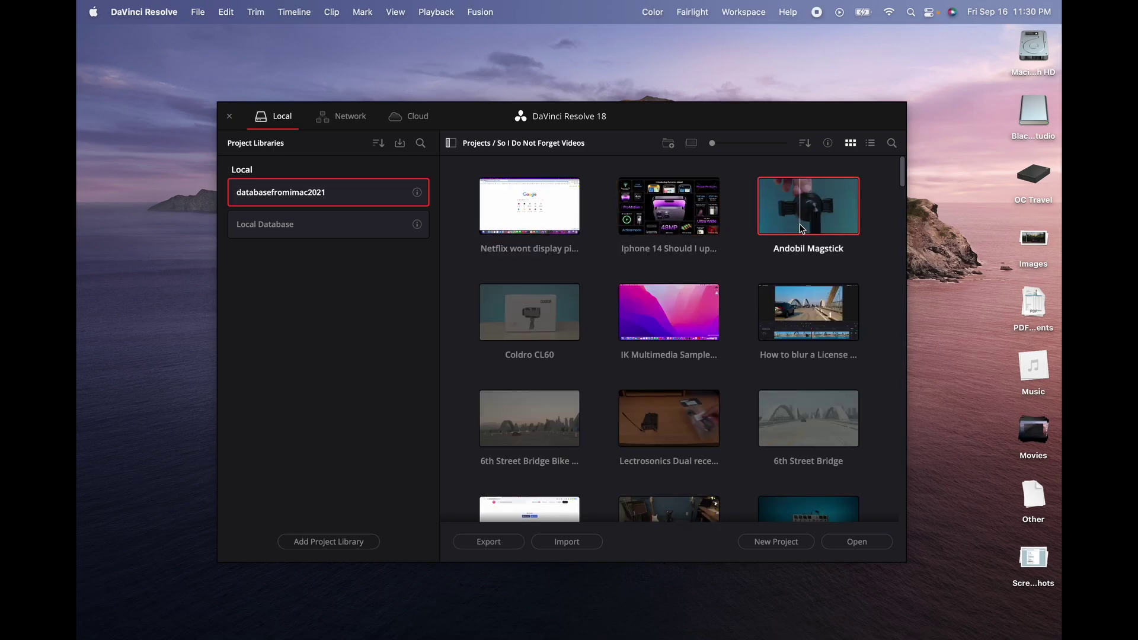
scroll(570, 360, "down", 20)
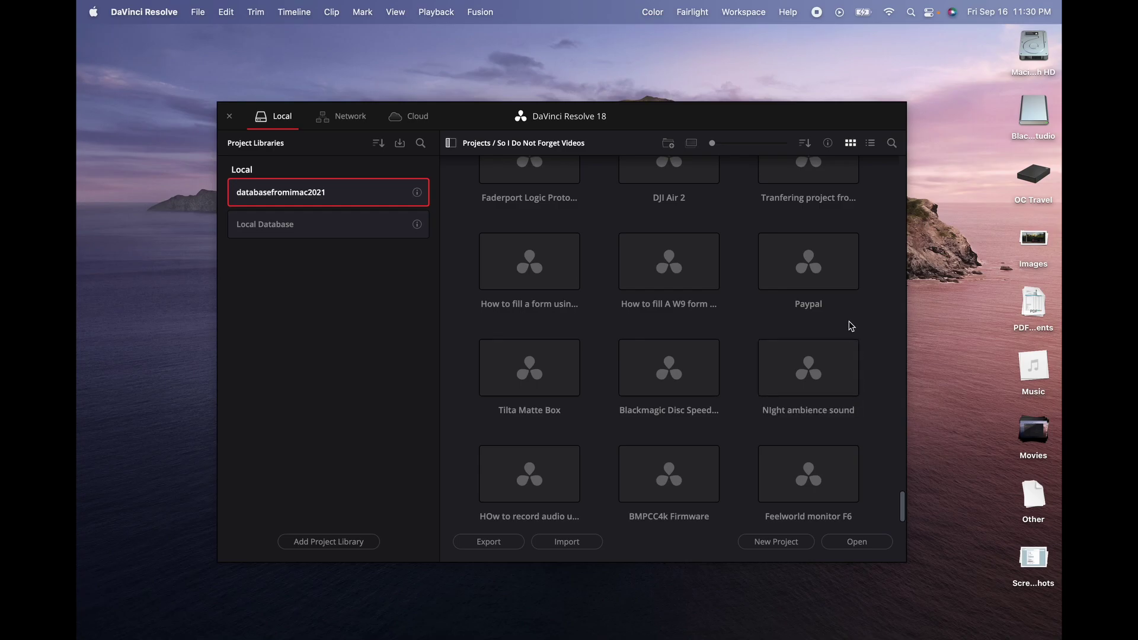
scroll(849, 324, "up", 10)
scroll(849, 326, "up", 4)
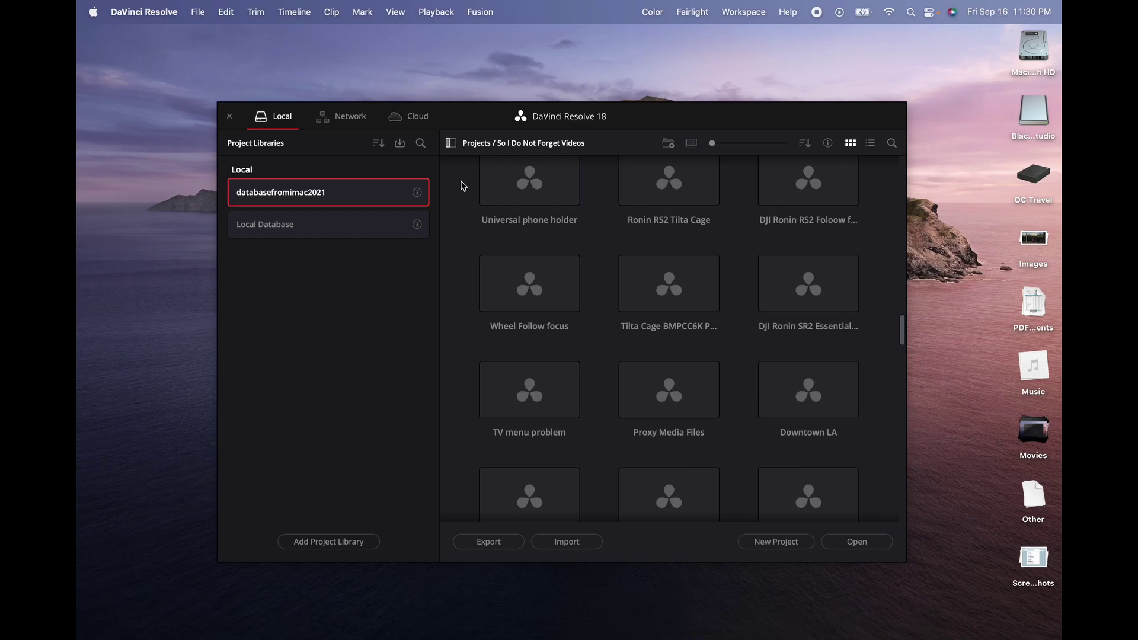
Return to the top-level Projects list and scroll through its folders.
left_click(477, 142)
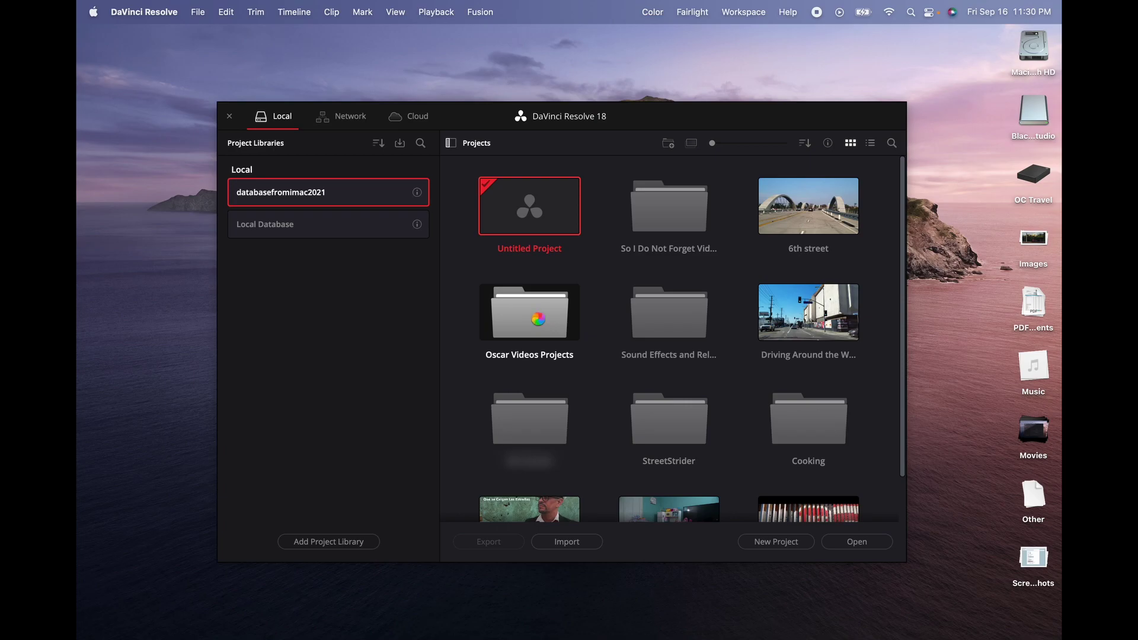
scroll(604, 432, "down", 10)
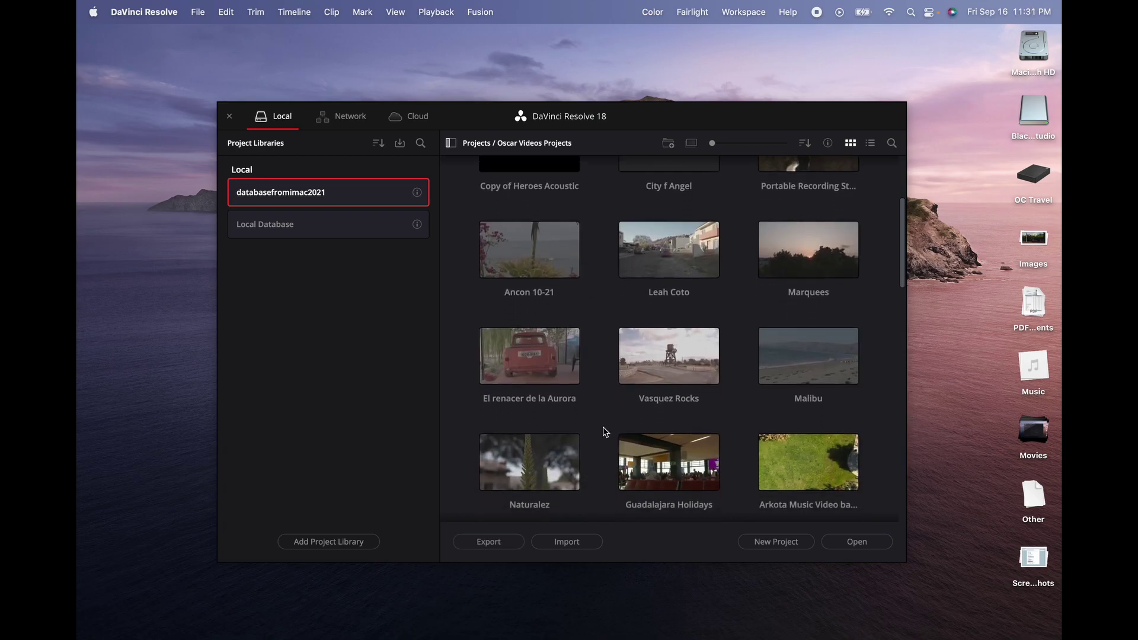
scroll(604, 432, "down", 10)
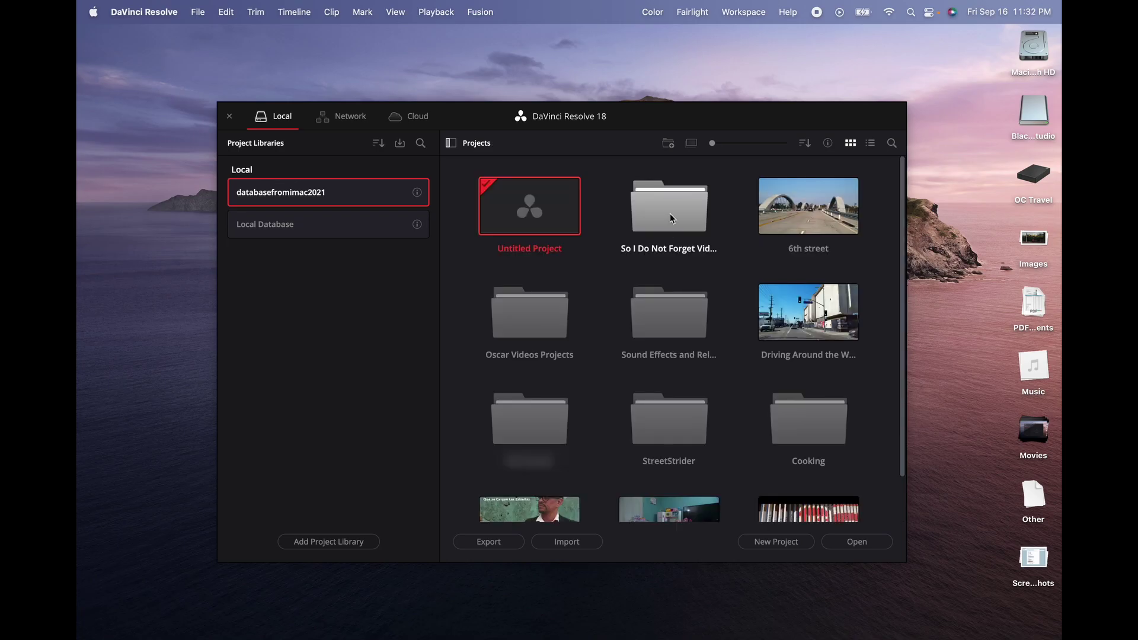
Reopen the So I Do Not Forget Videos folder and scroll through its projects.
left_click(670, 217)
double_click(671, 218)
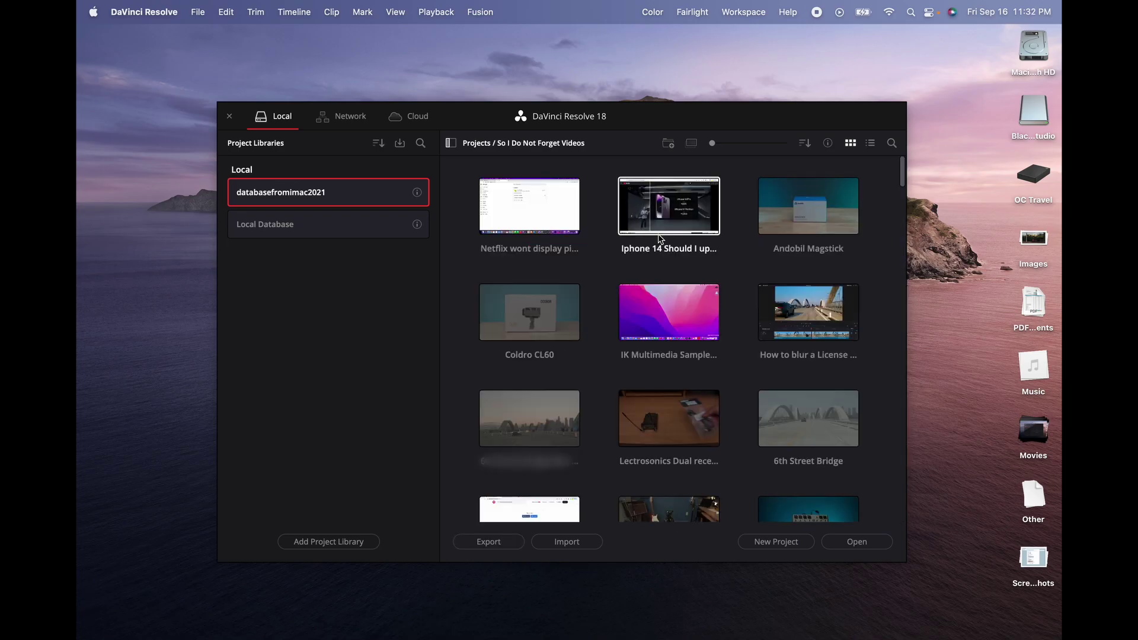
scroll(600, 322, "down", 15)
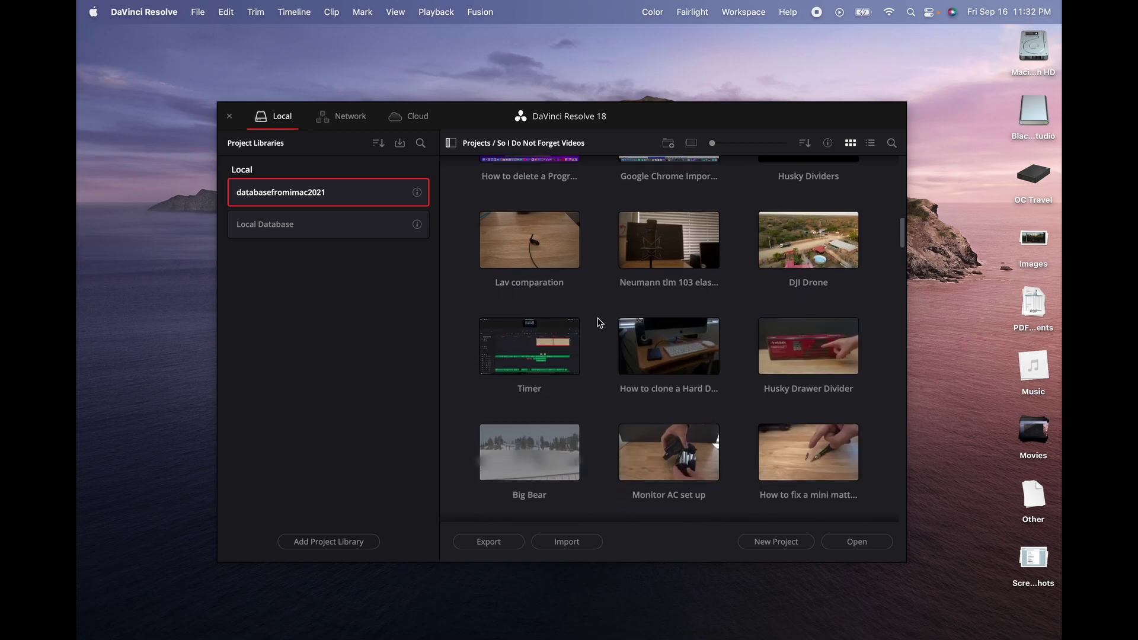
scroll(600, 322, "down", 5)
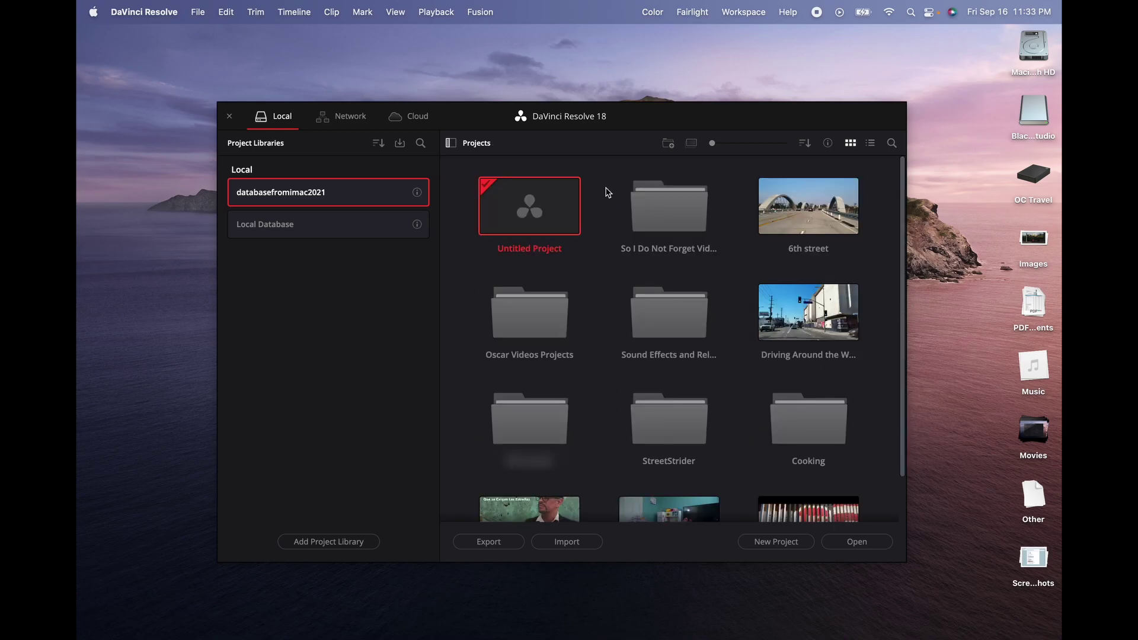